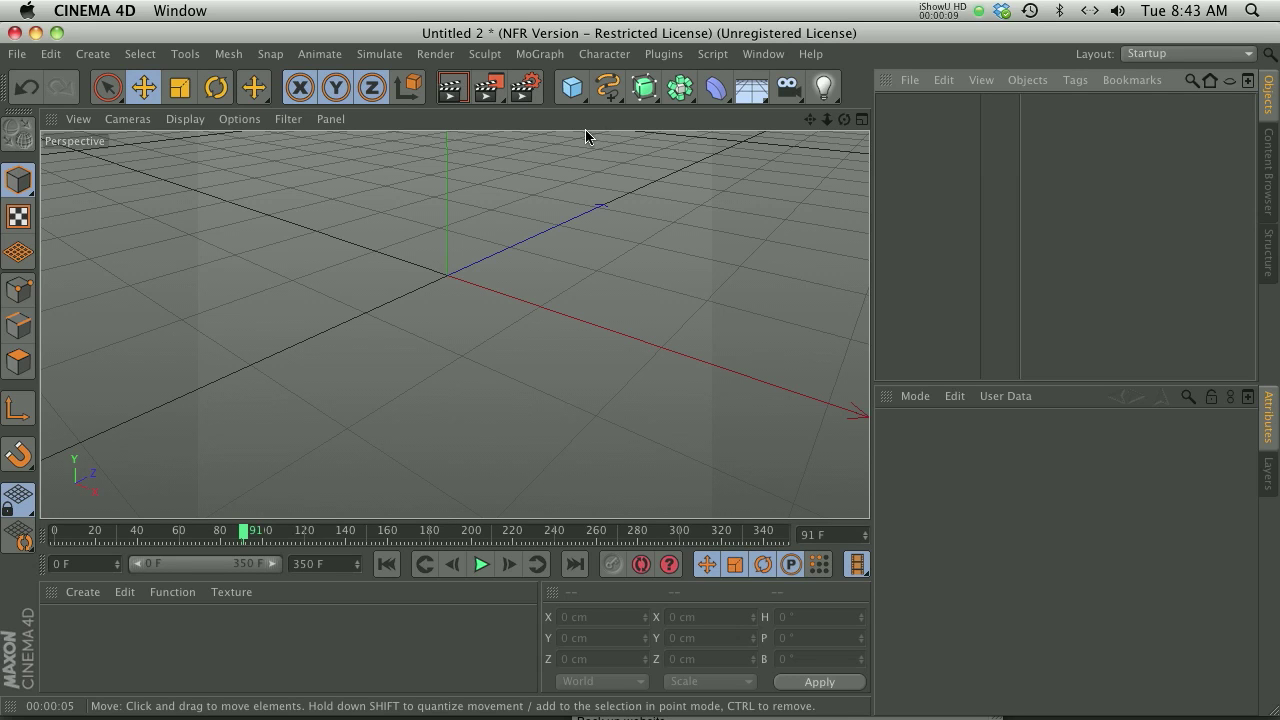
Add a 400 × 400 cm Plane with 20 width and 20 height segments
left_click_drag(571, 87, 741, 150)
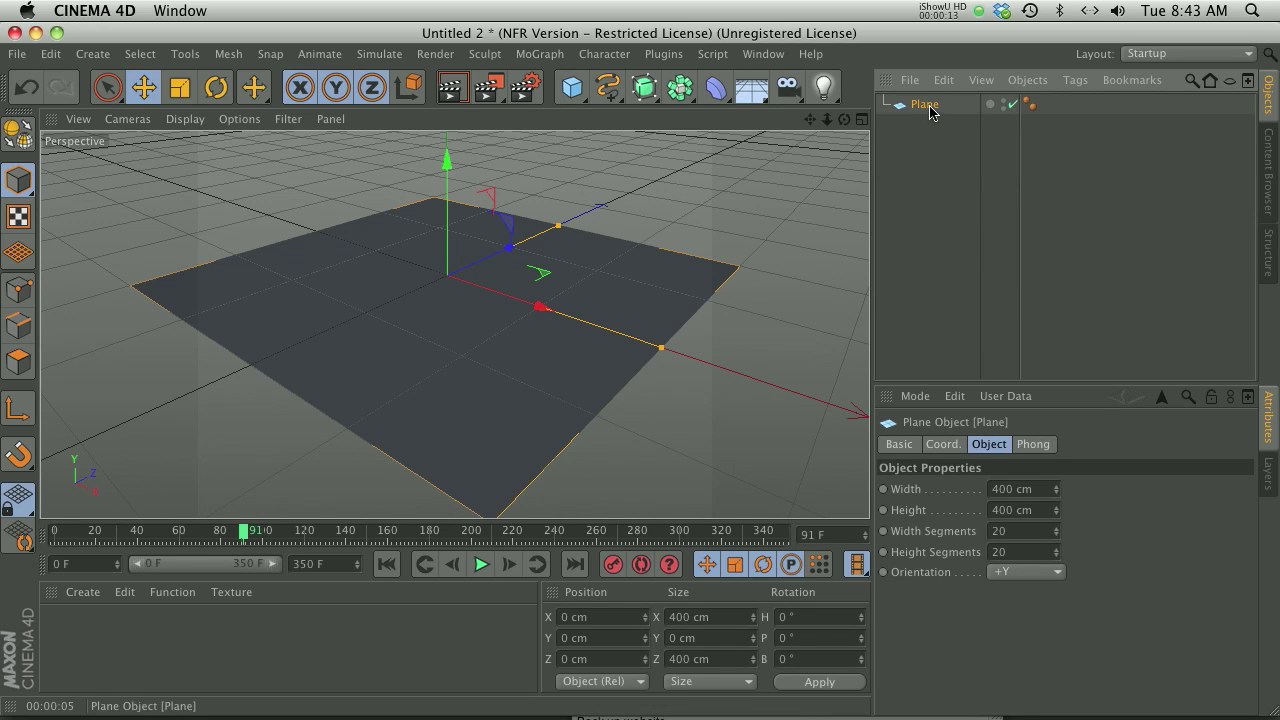
left_click(541, 56)
Add a Random effector from MoGraph and nest it under the Plane
mouse_move(600, 86)
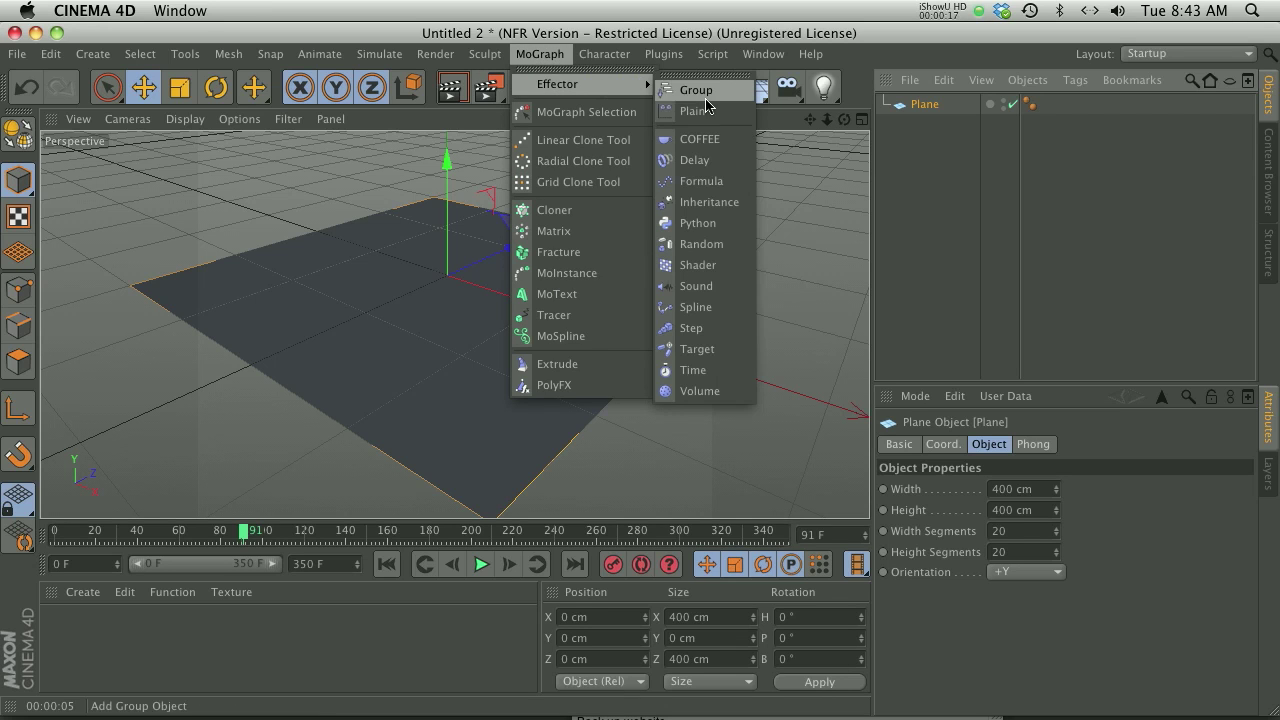
left_click(705, 245)
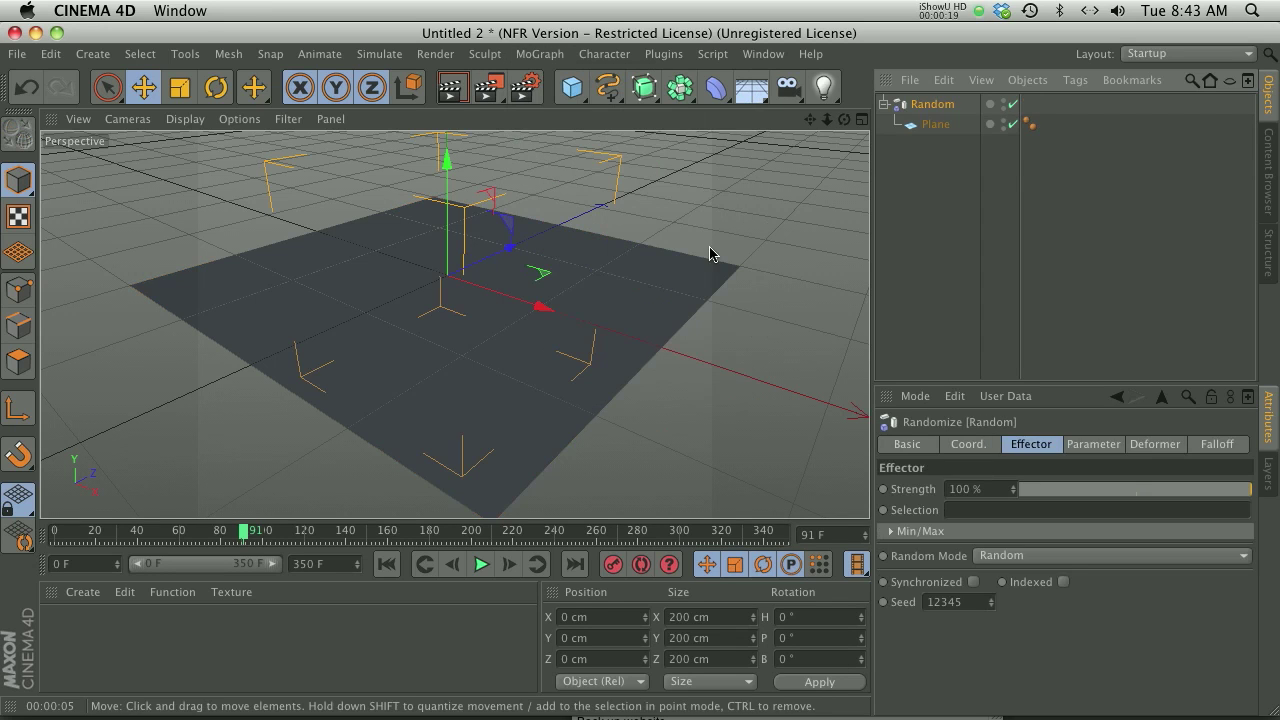
left_click(900, 195)
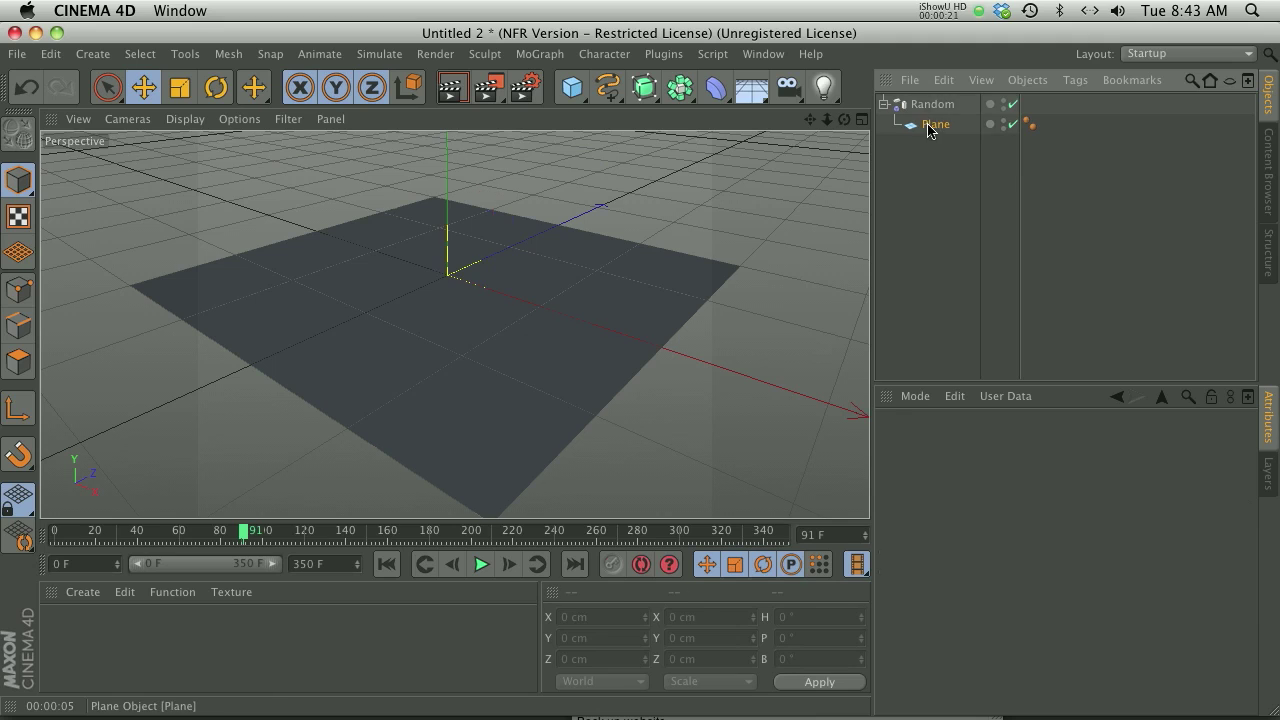
left_click(934, 124)
mouse_move(926, 114)
left_mouse_down()
mouse_move(950, 165)
mouse_move(932, 145)
mouse_move(968, 152)
mouse_move(924, 150)
mouse_move(922, 133)
left_mouse_up()
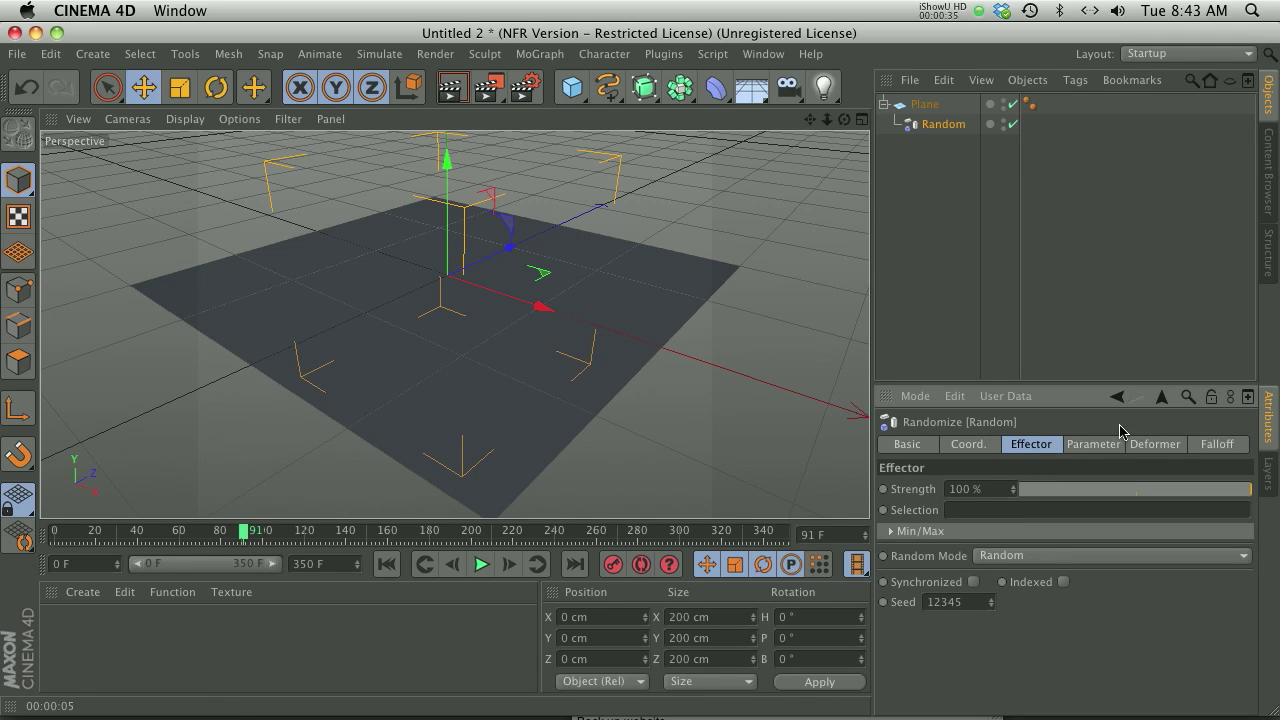
Set the Random effector's Deformation mode to Point
left_click(1145, 446)
left_click(984, 490)
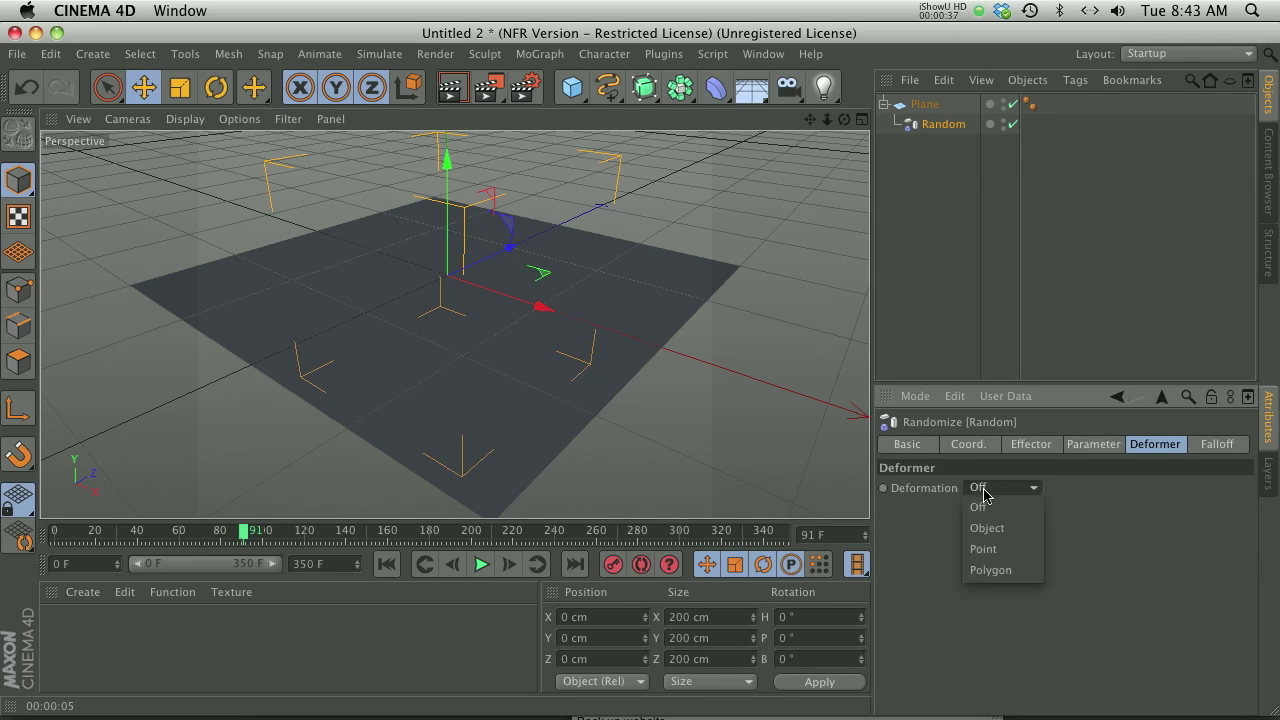
left_click(1001, 548)
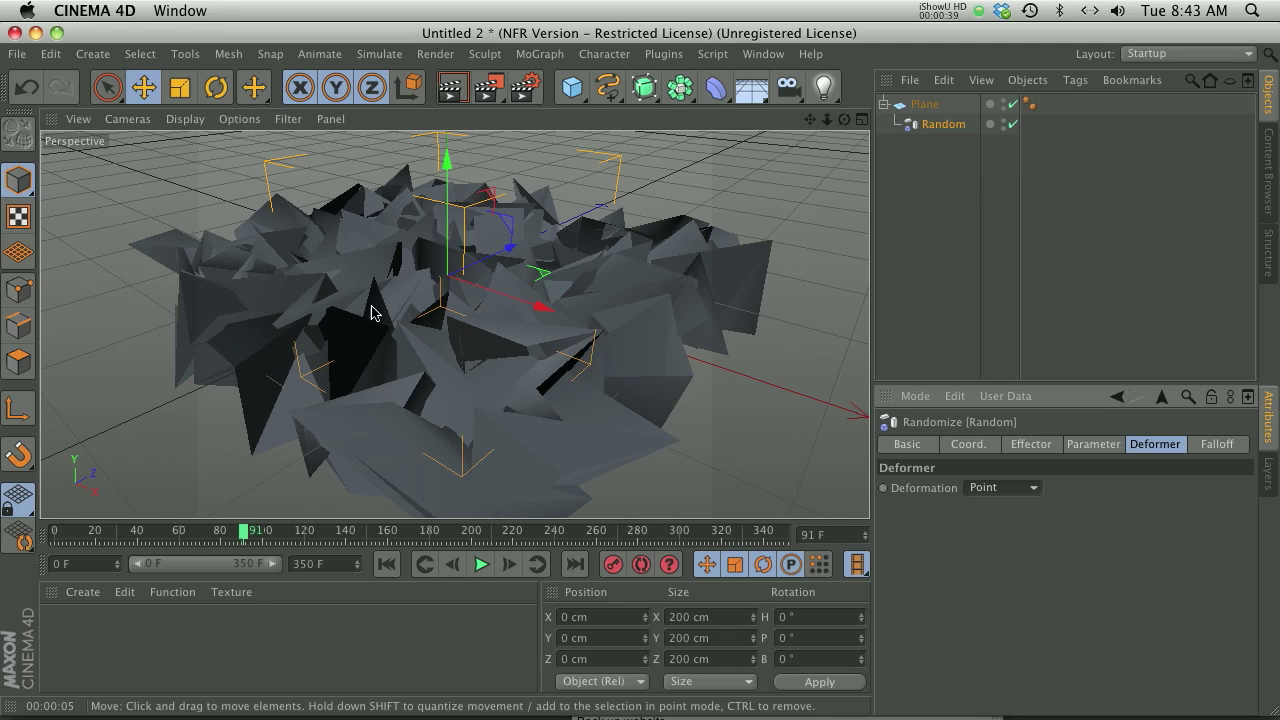
Zero the P.X, P.Y and P.Z offsets, then raise P.Z to 16 cm
left_click(1026, 446)
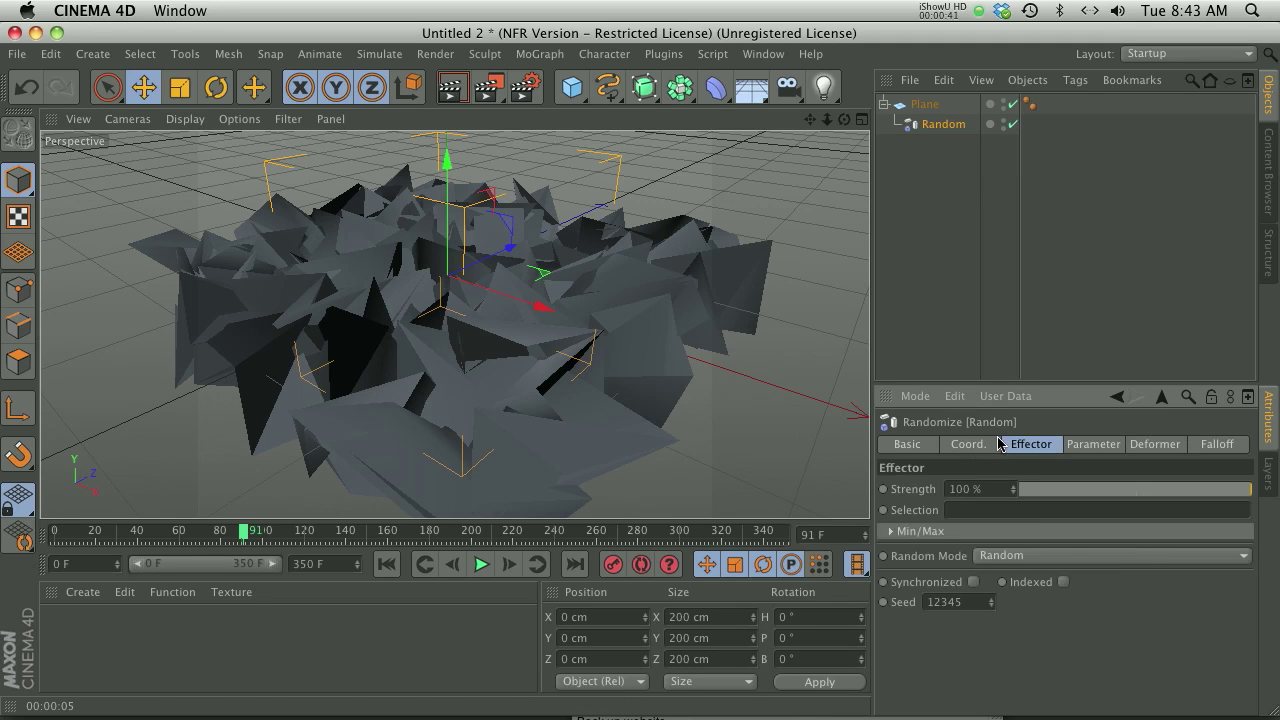
left_click(980, 443)
left_click(1094, 444)
left_click(975, 546)
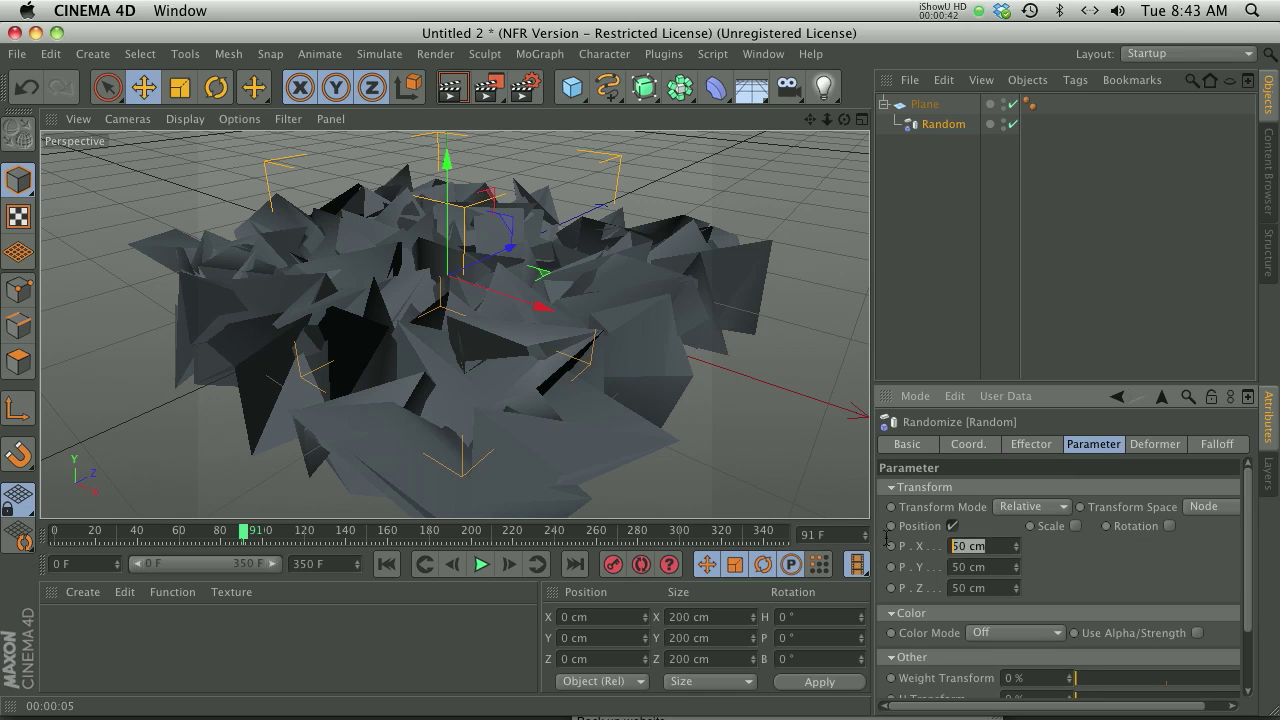
type("0")
key("Tab")
type("0")
key("Tab")
type("0")
key("Return")
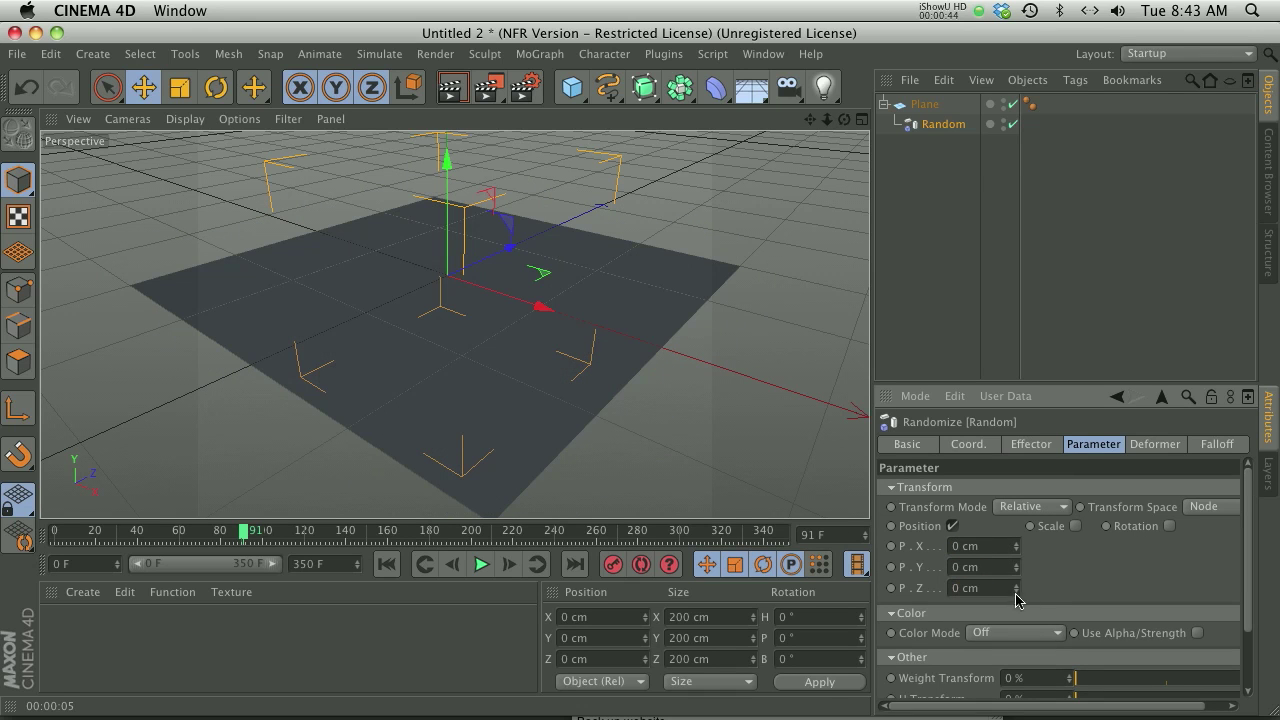
left_click_drag(1012, 592, 1012, 592)
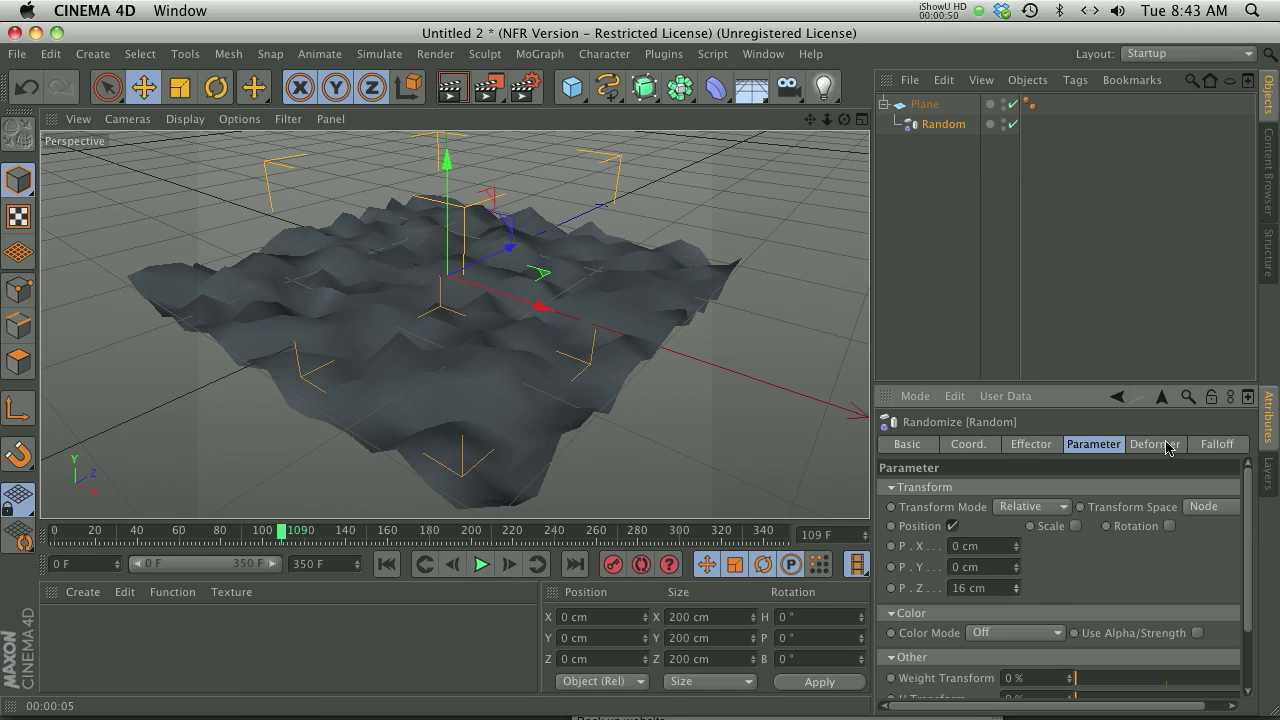
scroll(1250, 508, "down", 3)
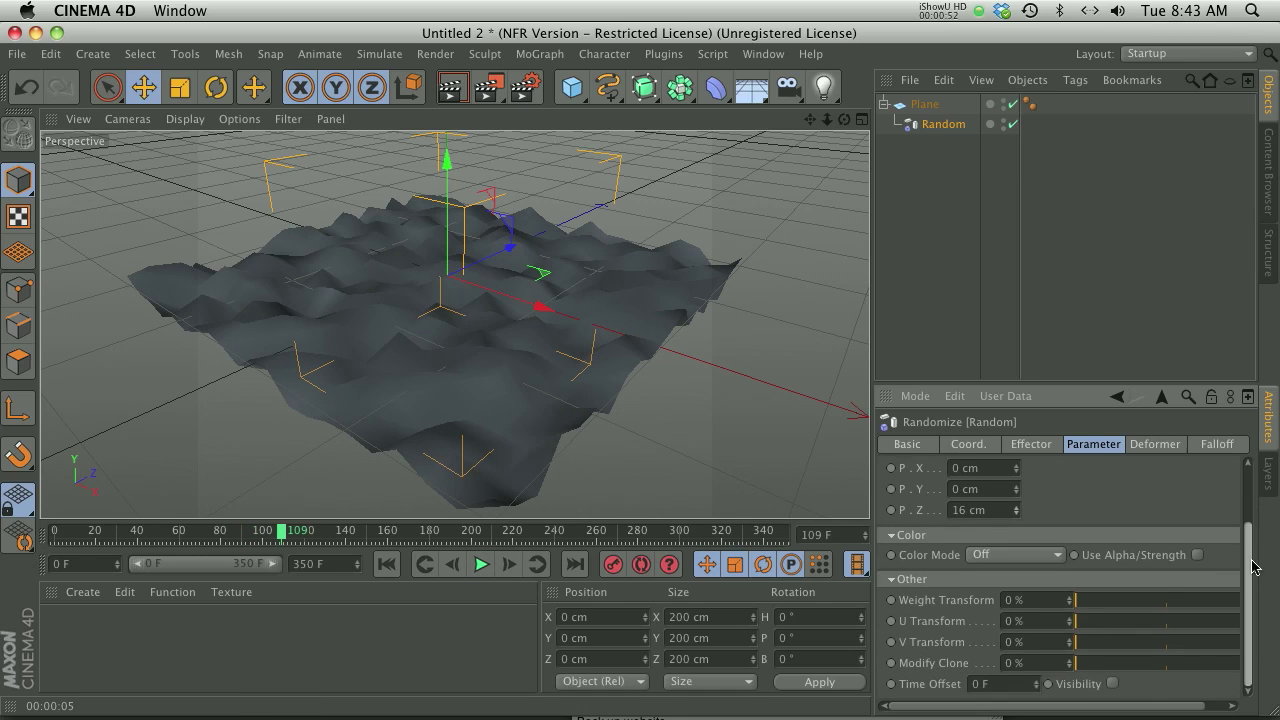
left_click(1143, 450)
Switch Random mode to Noise and preview playback, slowing Animation Speed and shrinking Scale to 62%
left_click(1034, 449)
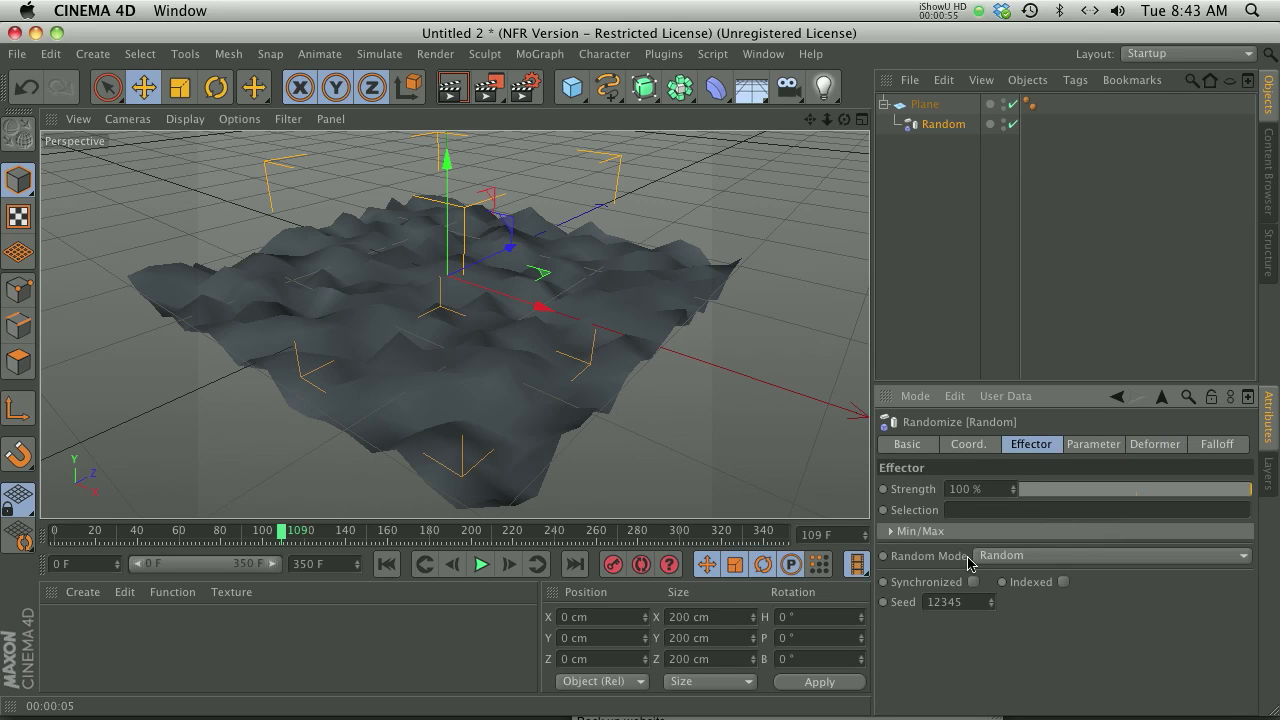
left_click(1012, 556)
left_click(1005, 614)
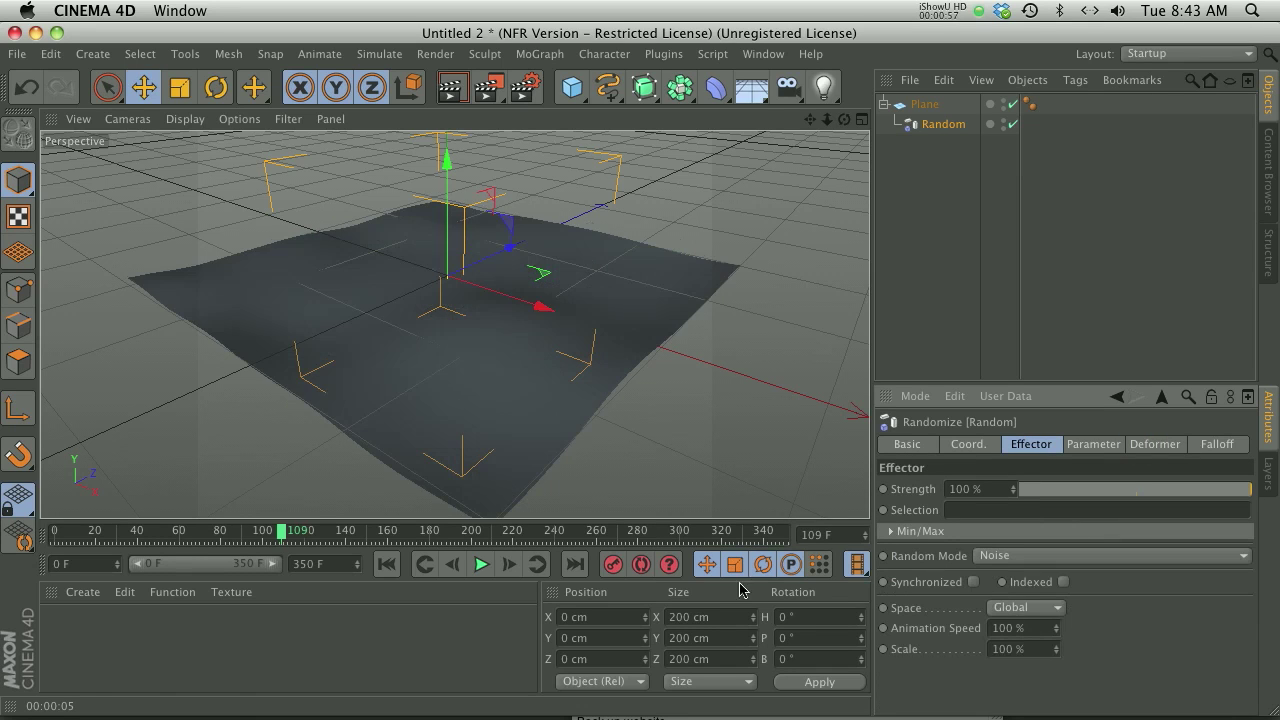
left_click(386, 564)
left_click(481, 564)
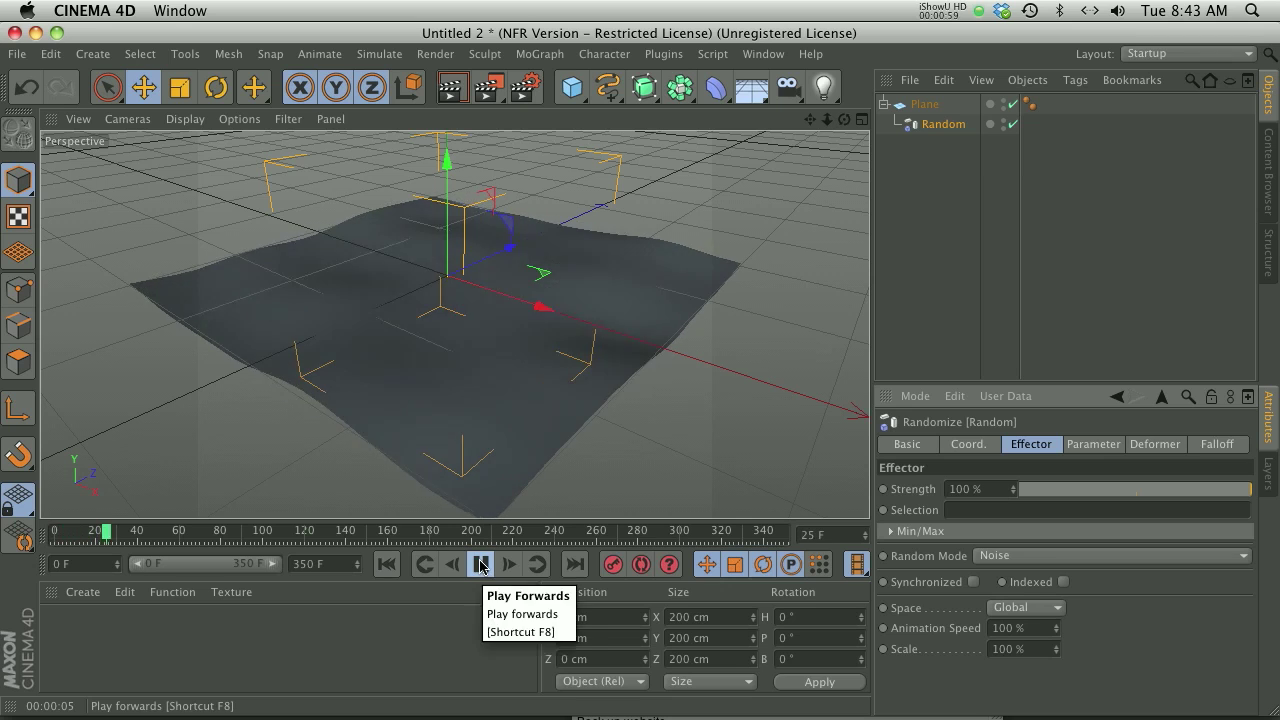
double_click(1005, 628)
type("40")
key("Return")
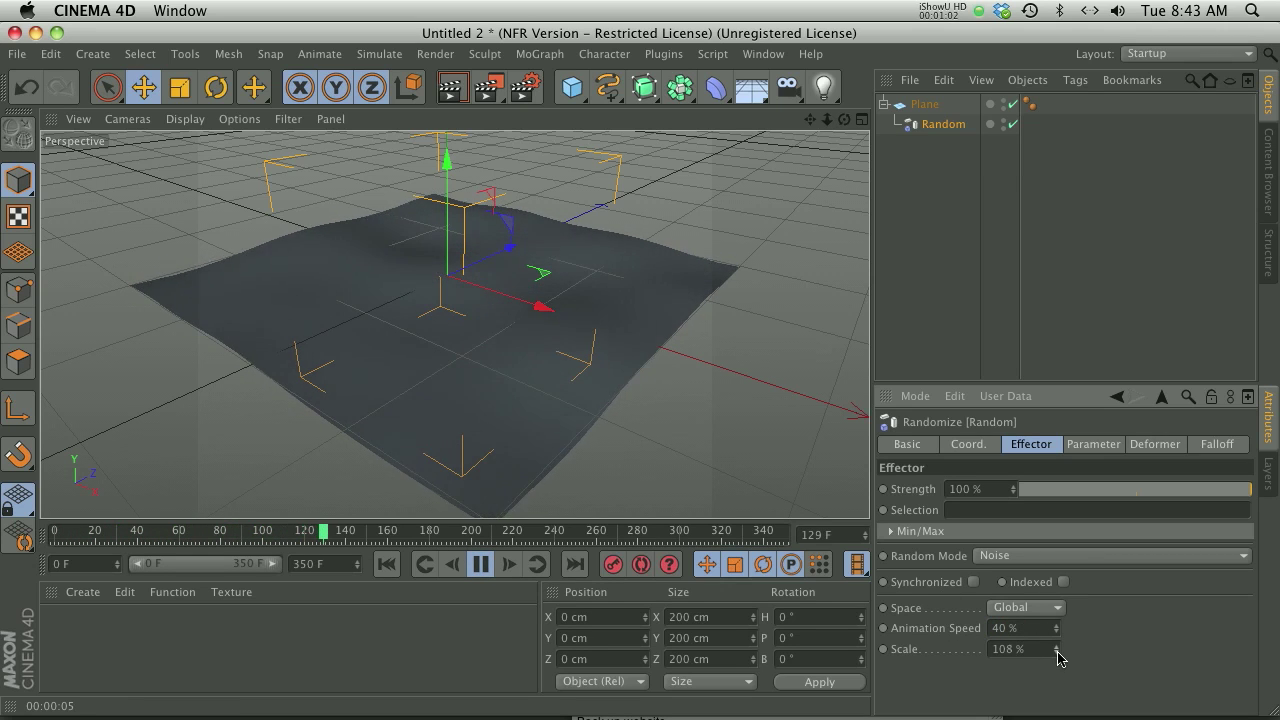
left_click_drag(1057, 653, 1057, 651)
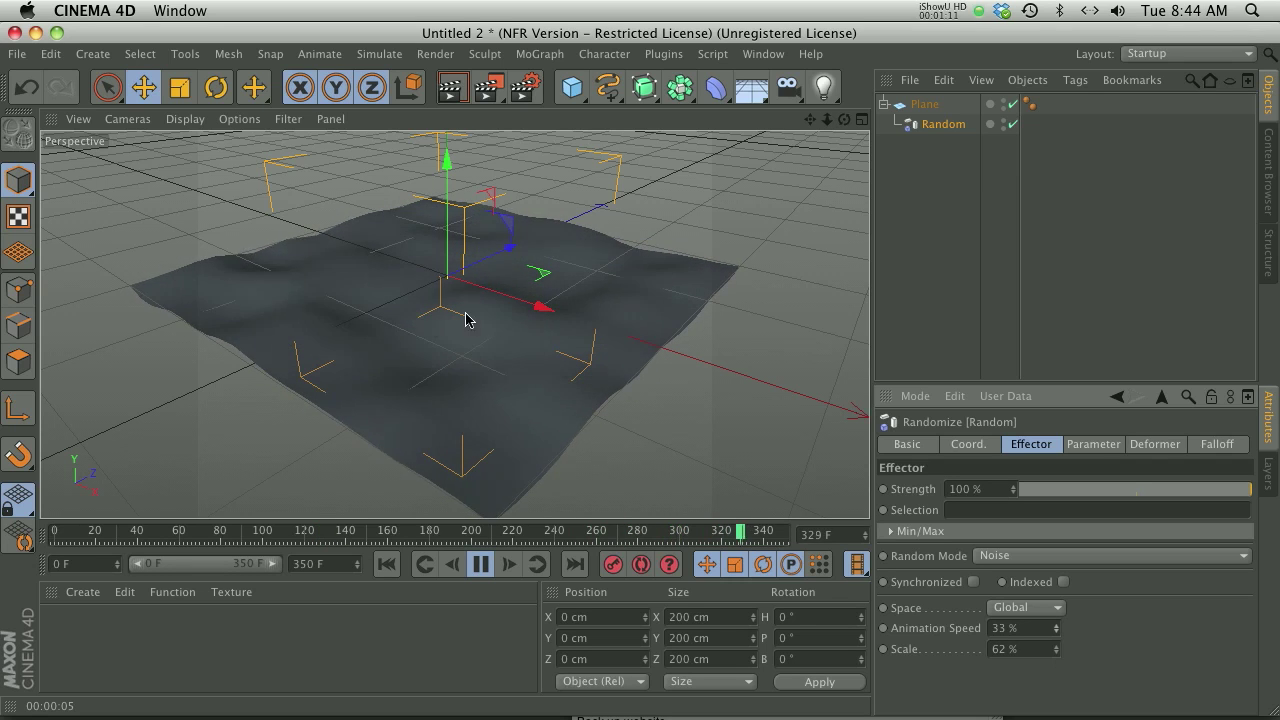
left_click(480, 564)
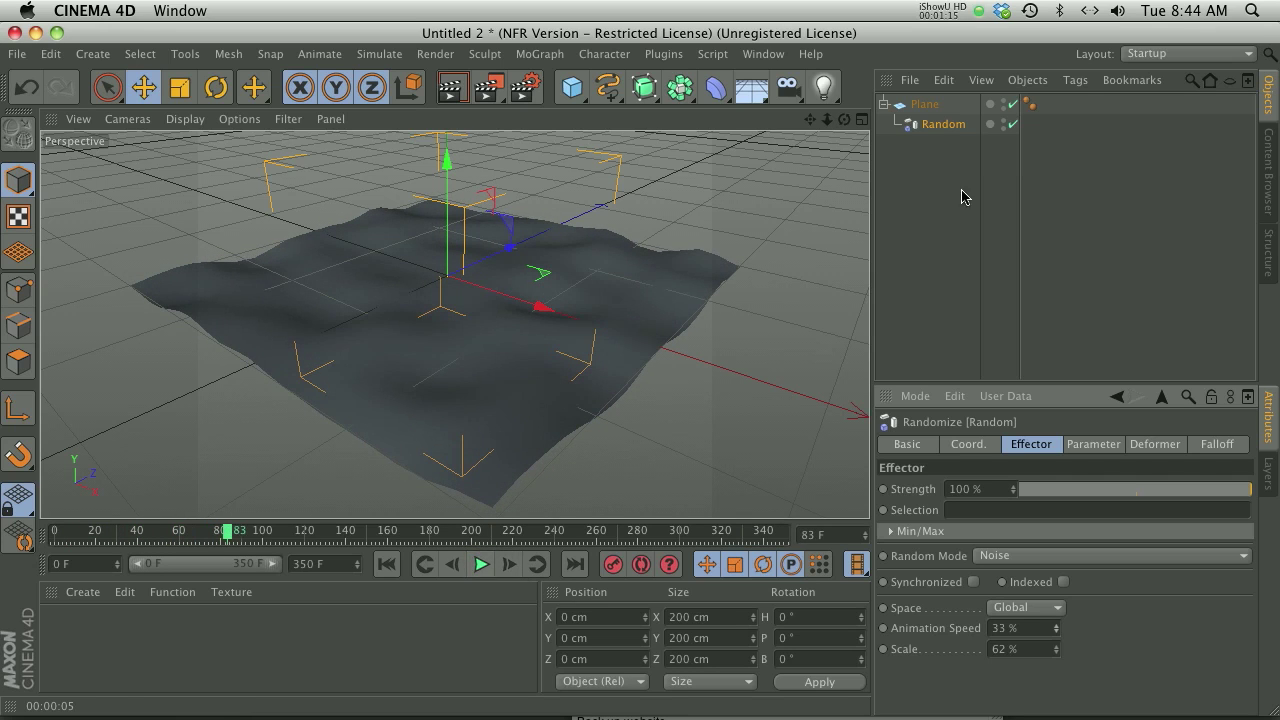
Delete the Plane and Random effector from the scene
left_click(926, 105)
left_click(940, 124, "shift")
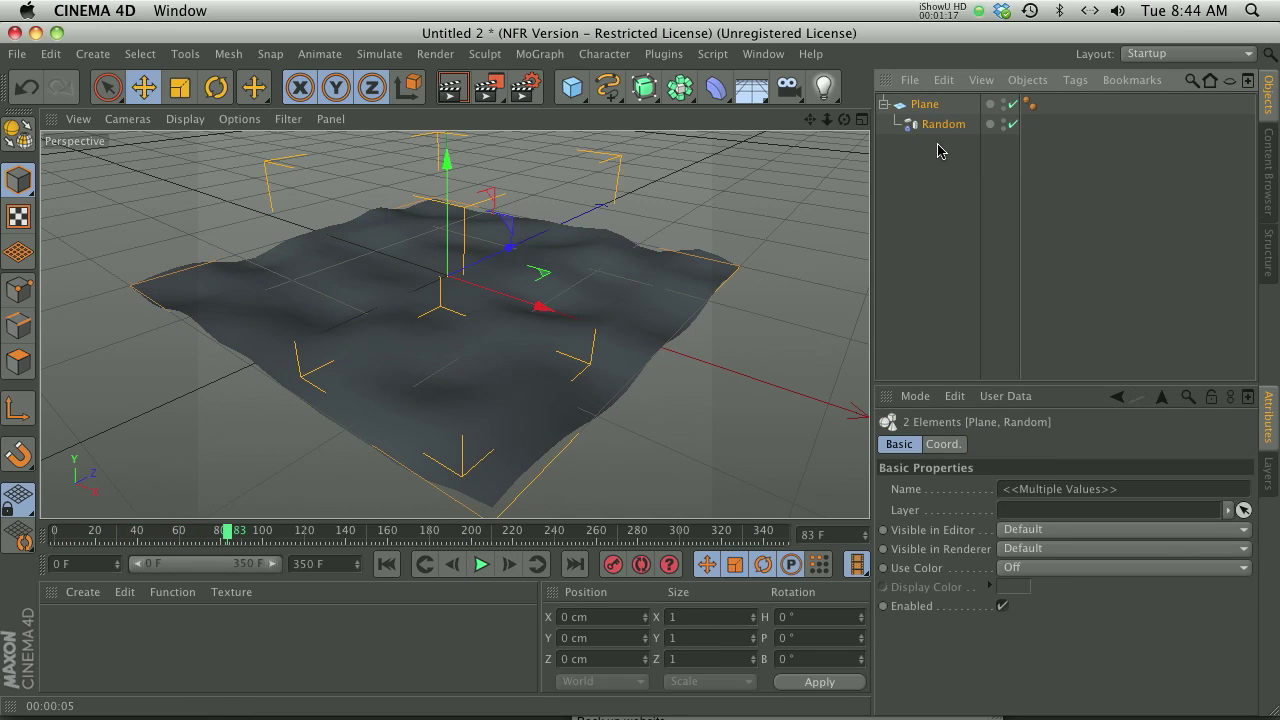
key("Delete")
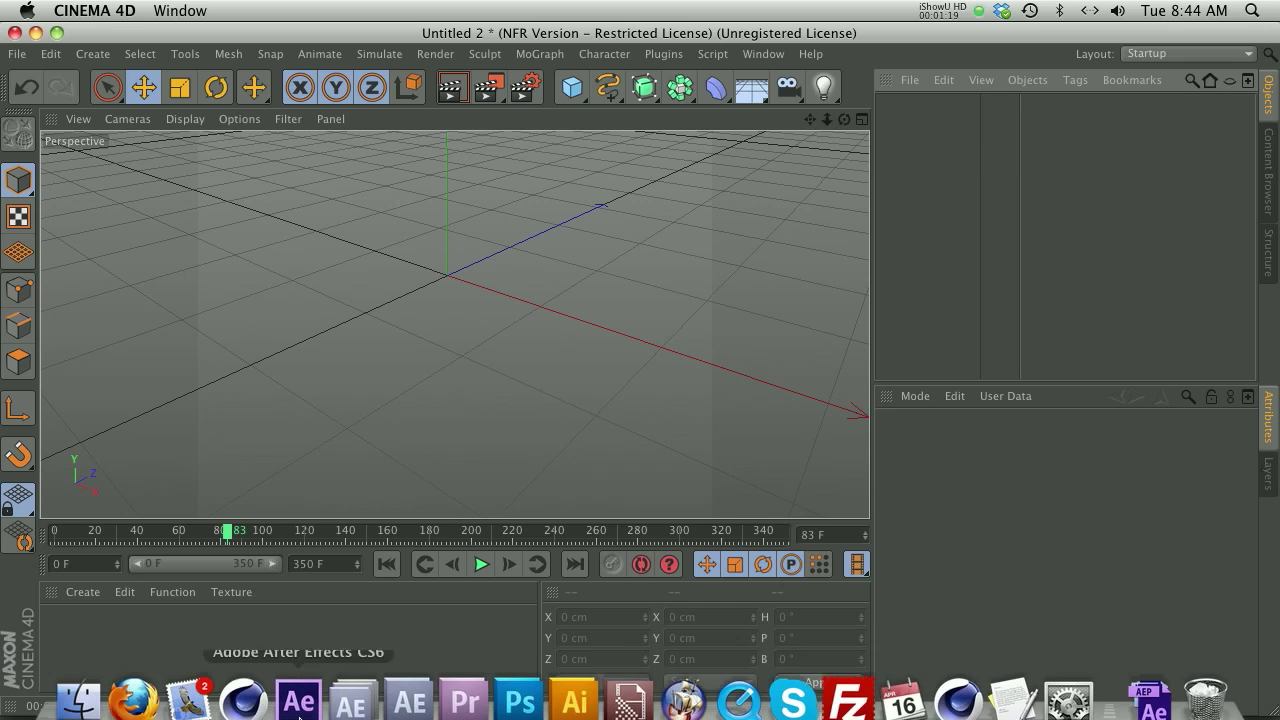
Scroll through the HOT4D Valkaari page's example render videos in Firefox, then return to Cinema 4D
left_click(133, 705)
scroll(617, 401, "up", 5)
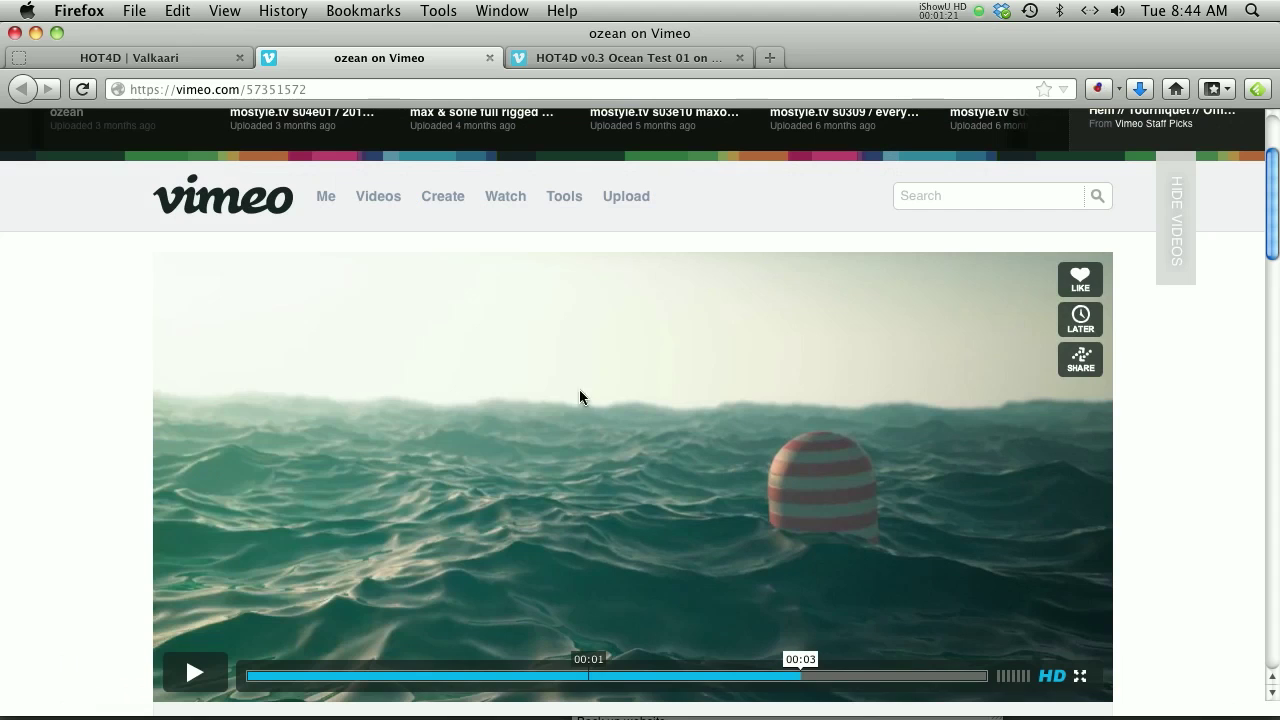
left_click(135, 57)
scroll(95, 254, "up", 3)
scroll(96, 254, "up", 10)
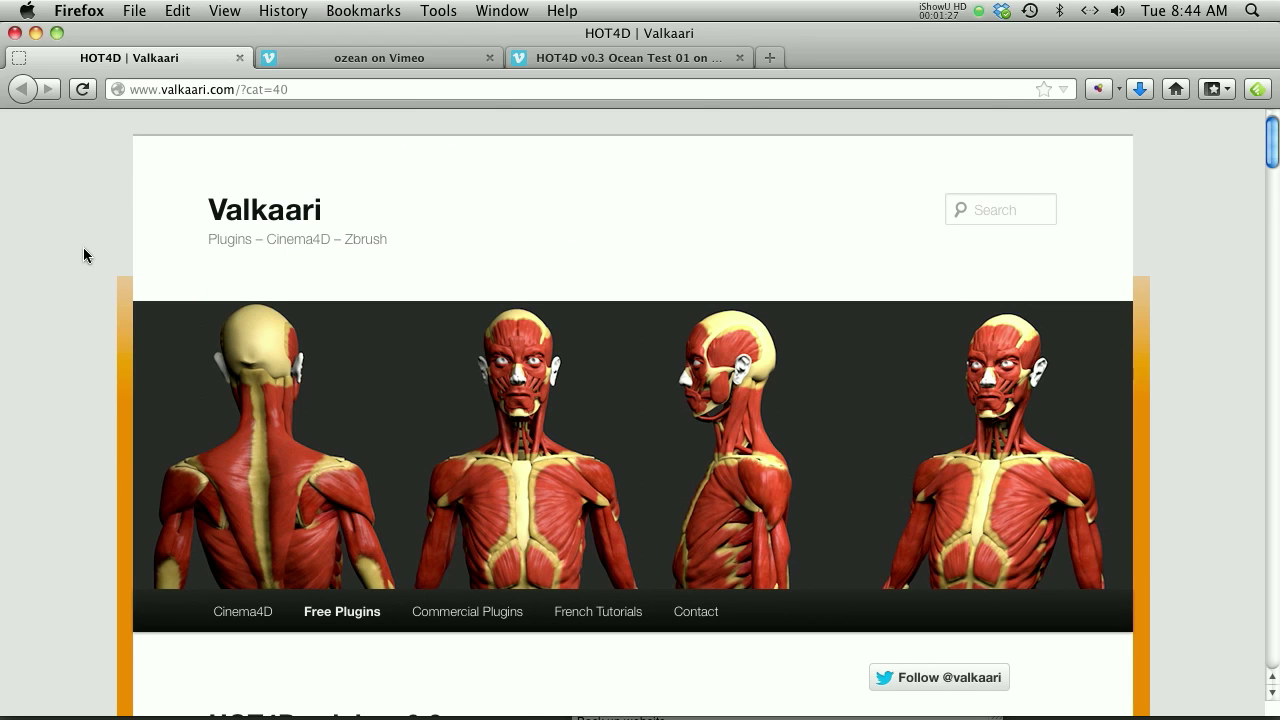
scroll(84, 250, "down", 3)
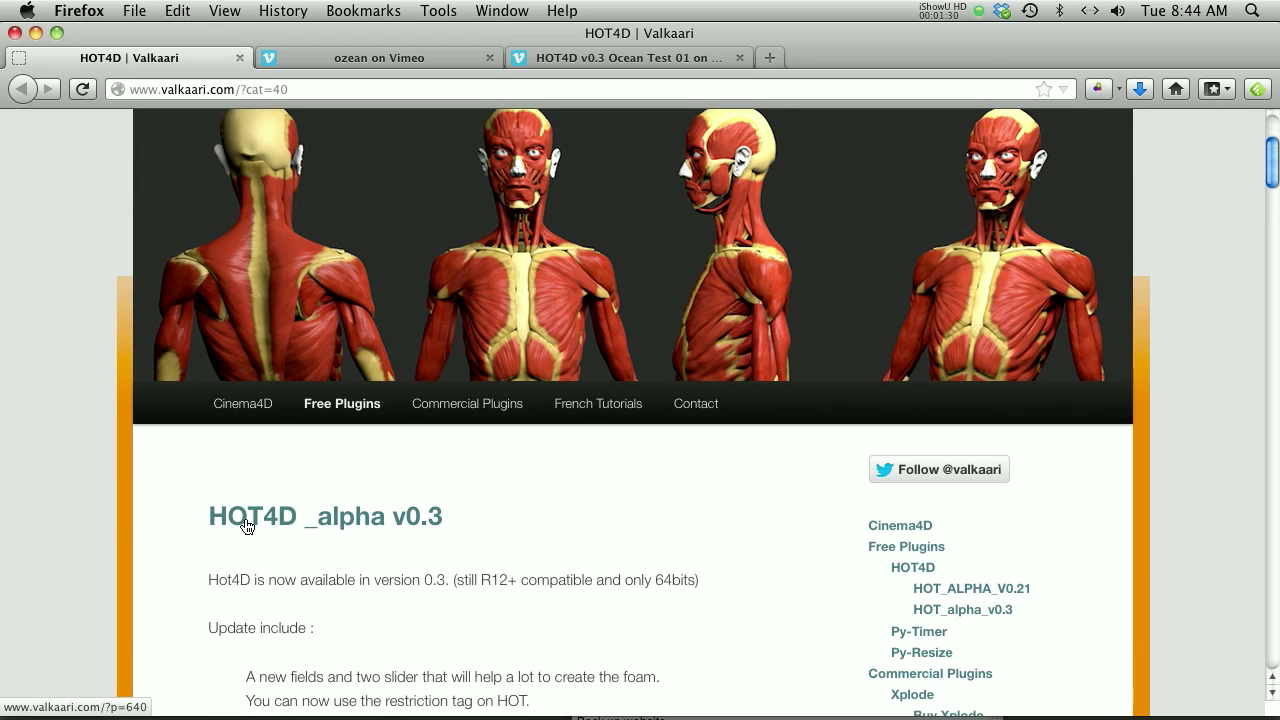
scroll(123, 501, "down", 4)
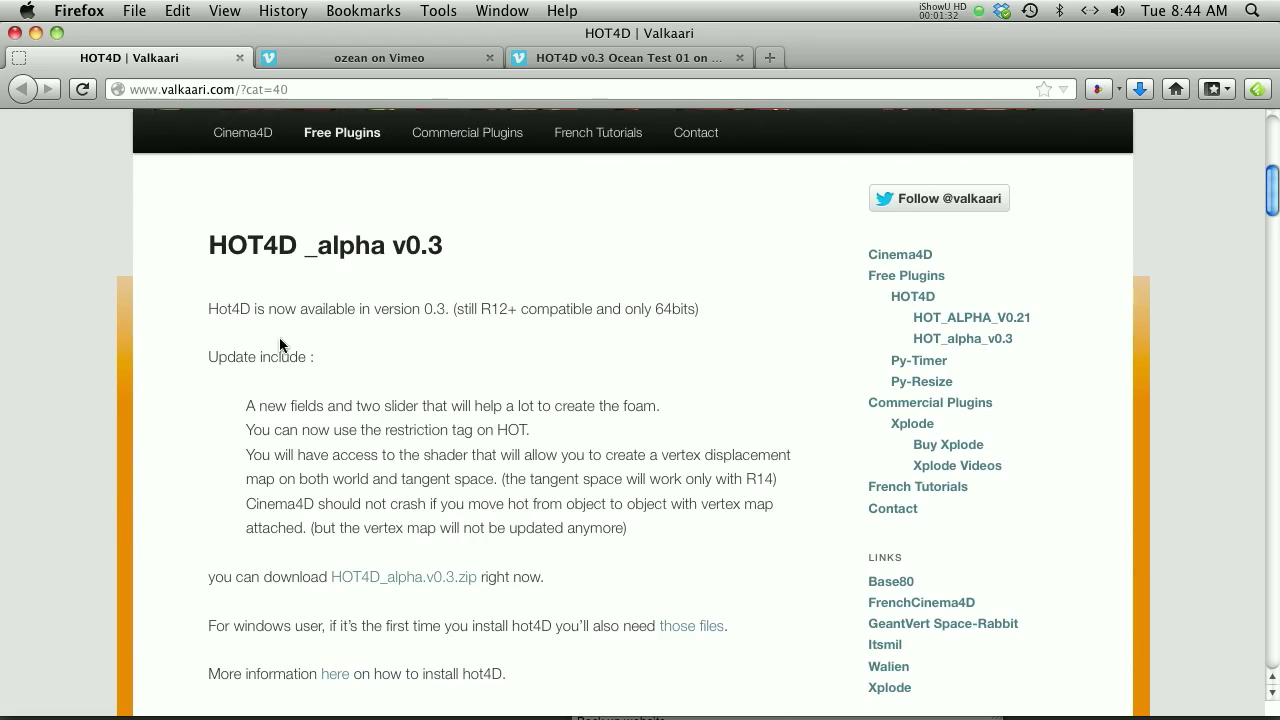
scroll(147, 372, "down", 1)
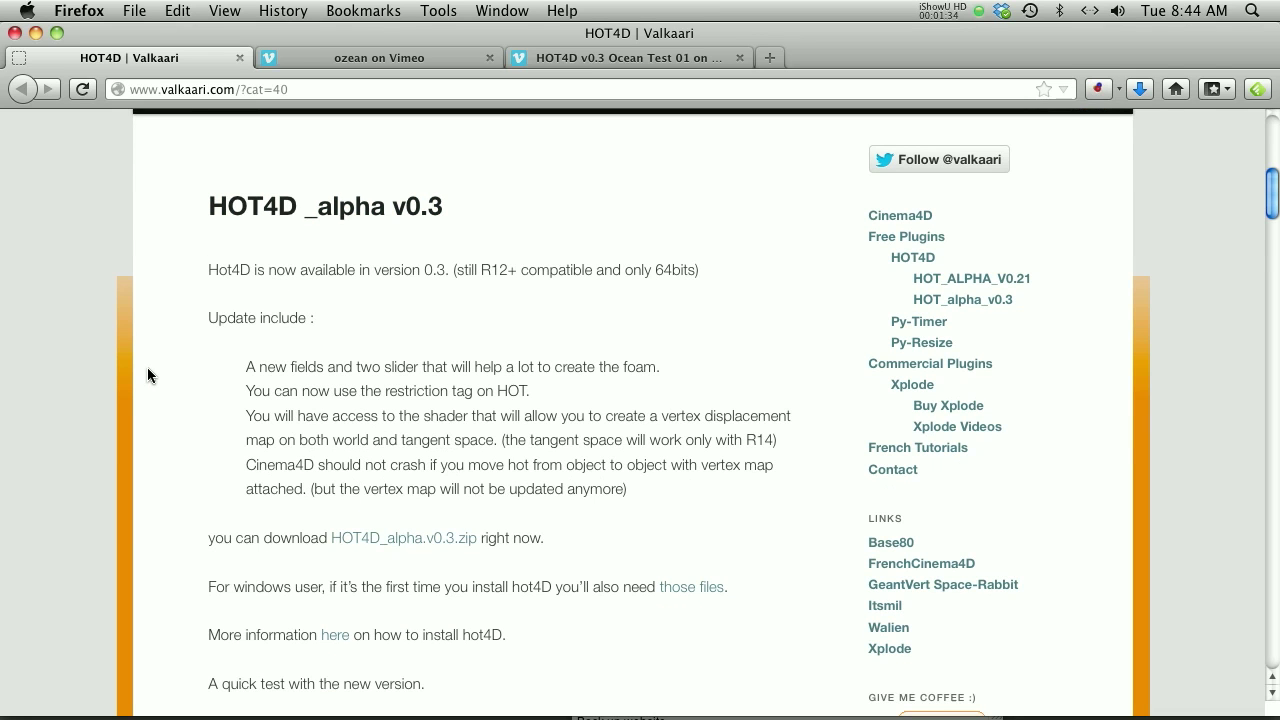
scroll(131, 356, "down", 7)
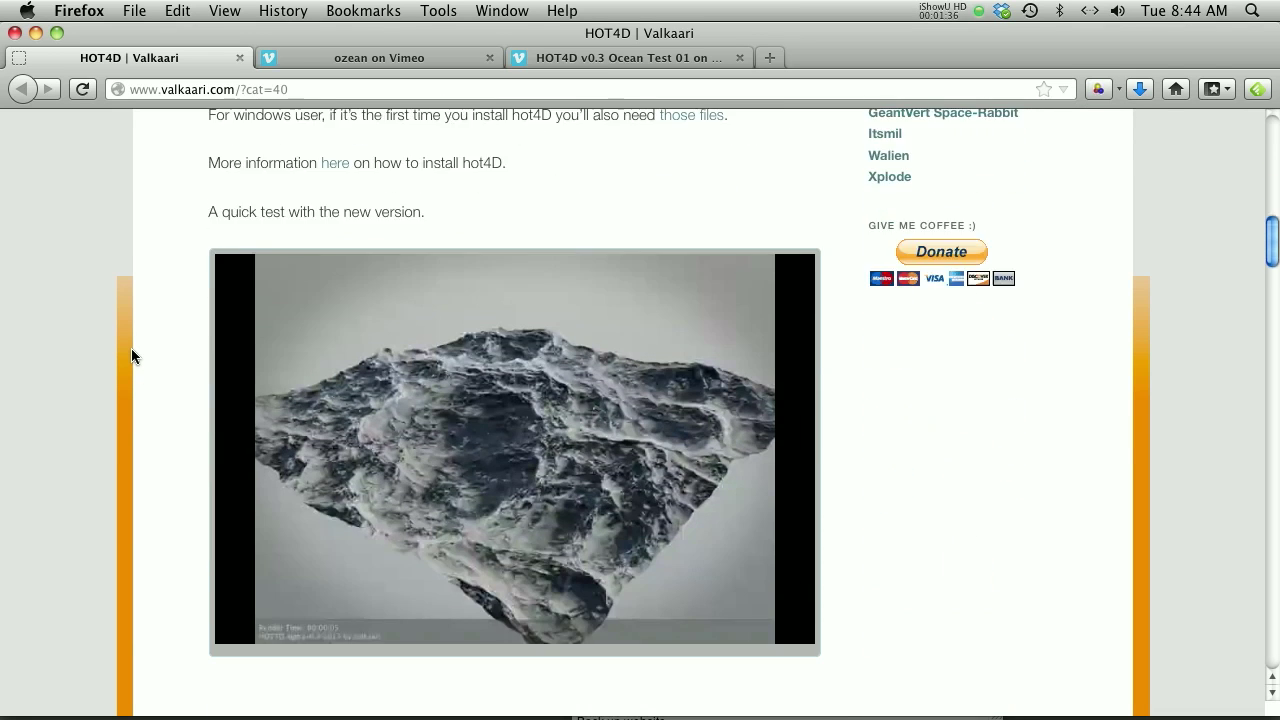
scroll(131, 348, "down", 3)
scroll(127, 346, "up", 1)
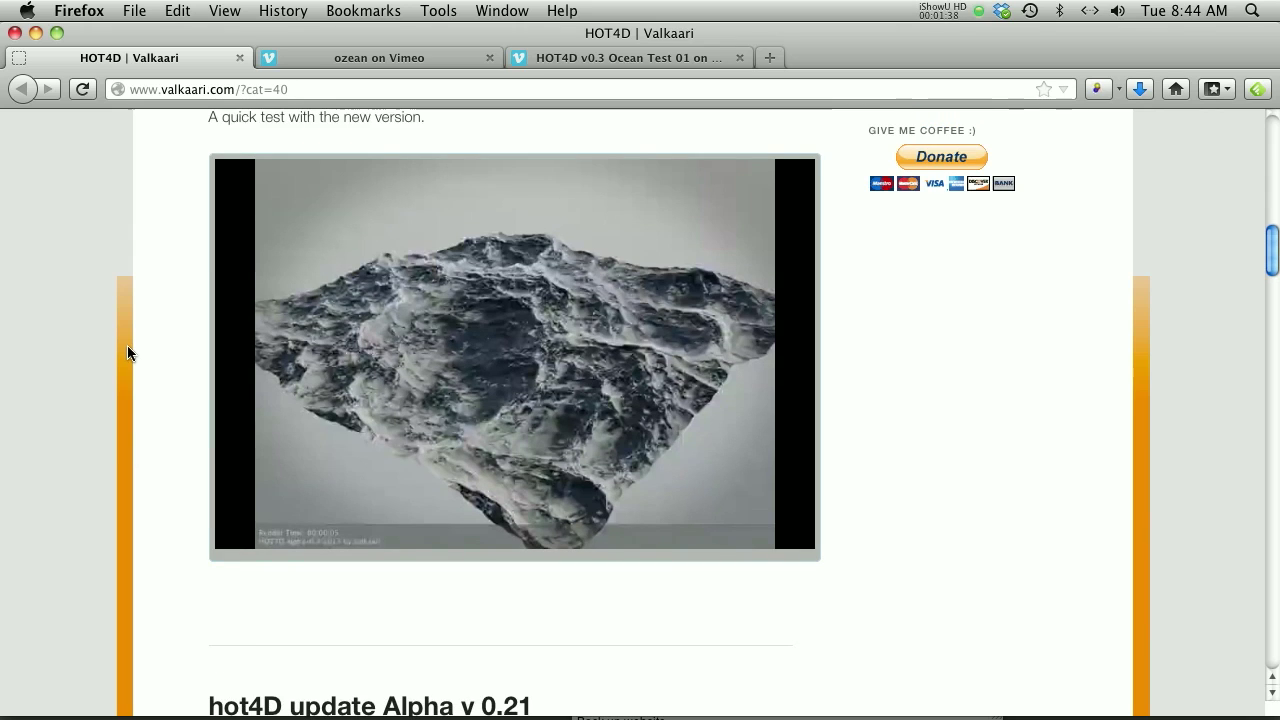
scroll(127, 346, "down", 15)
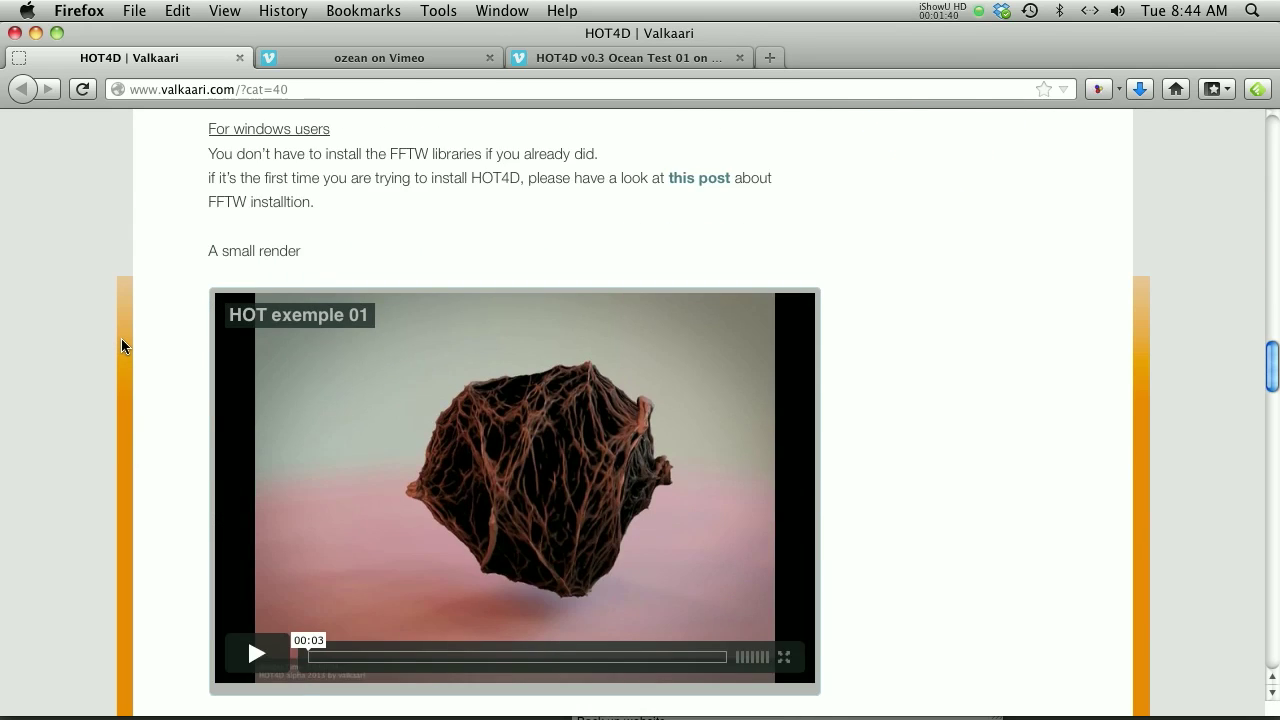
scroll(121, 345, "down", 8)
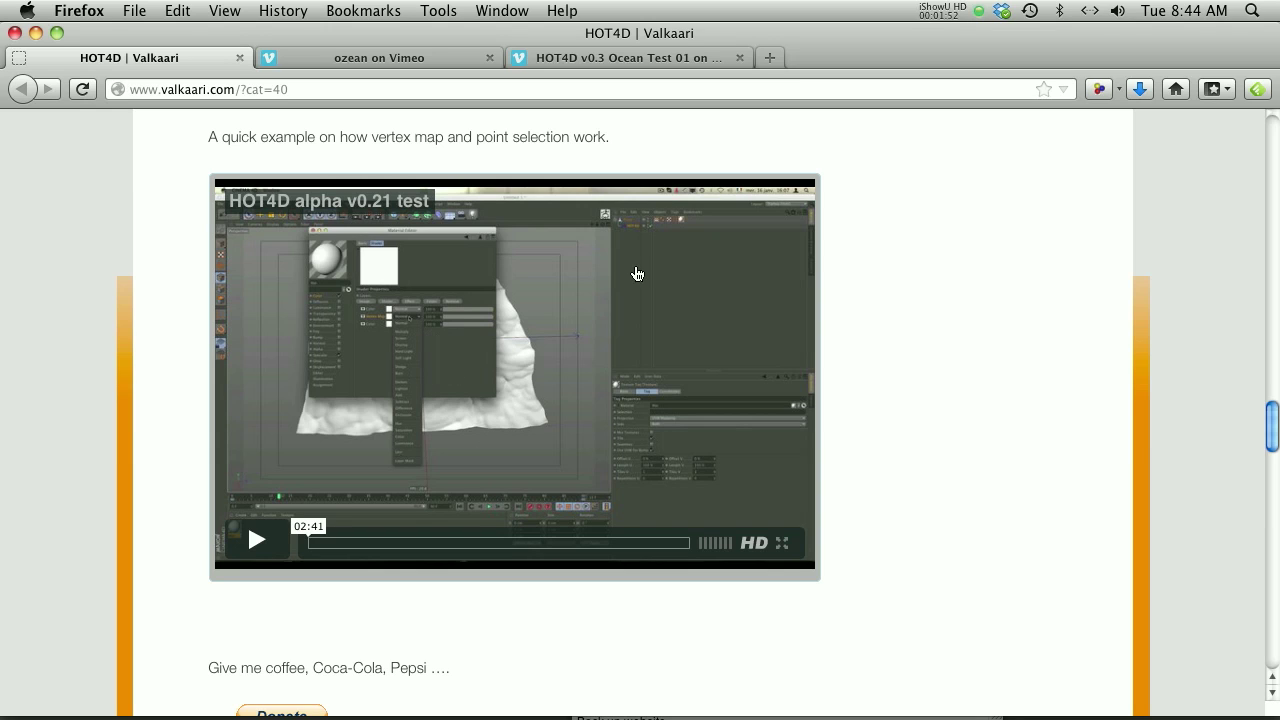
mouse_move(295, 712)
left_click(253, 697)
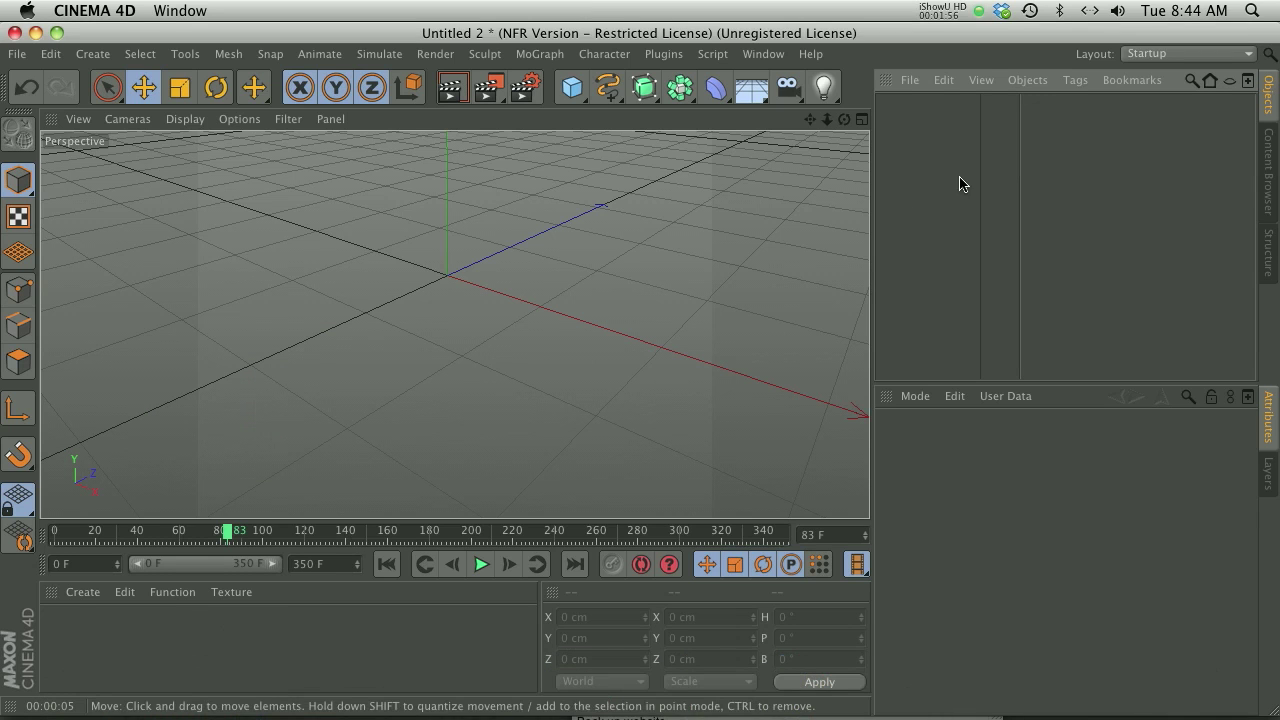
Add a new Plane and a HOT4D deformer nested under it
left_click_drag(572, 87, 730, 154)
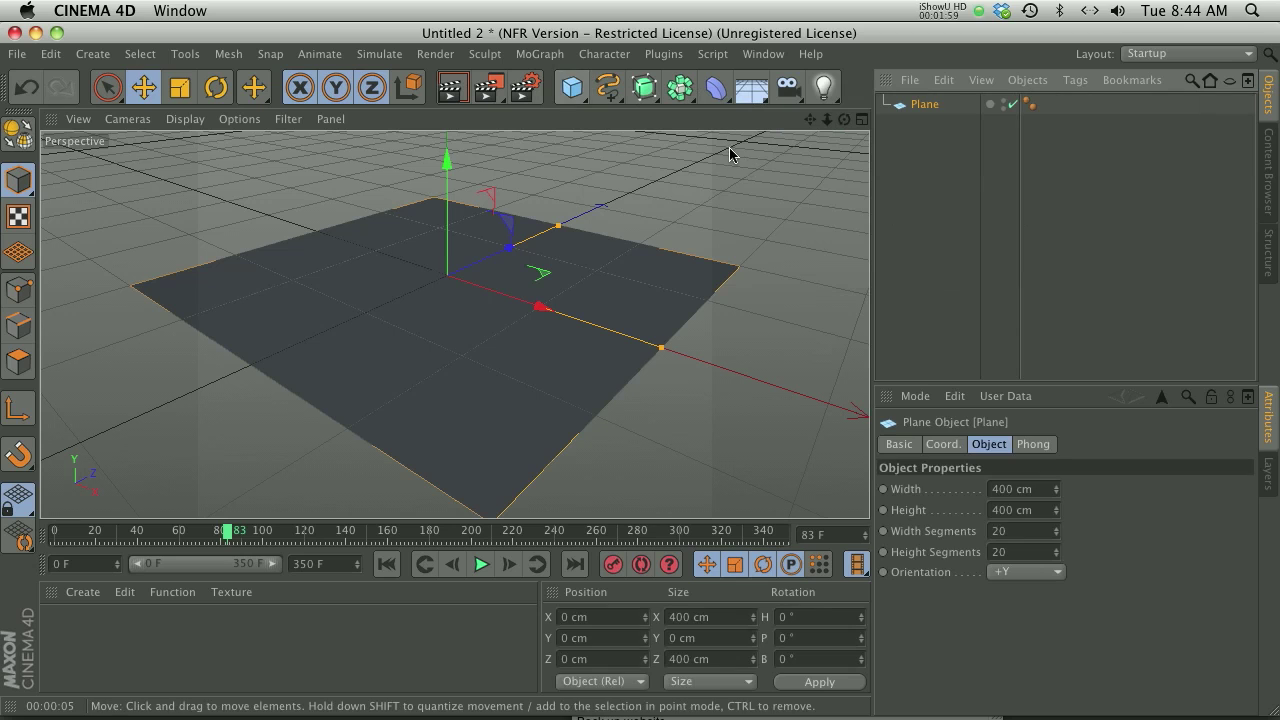
left_click(663, 54)
left_click(685, 112)
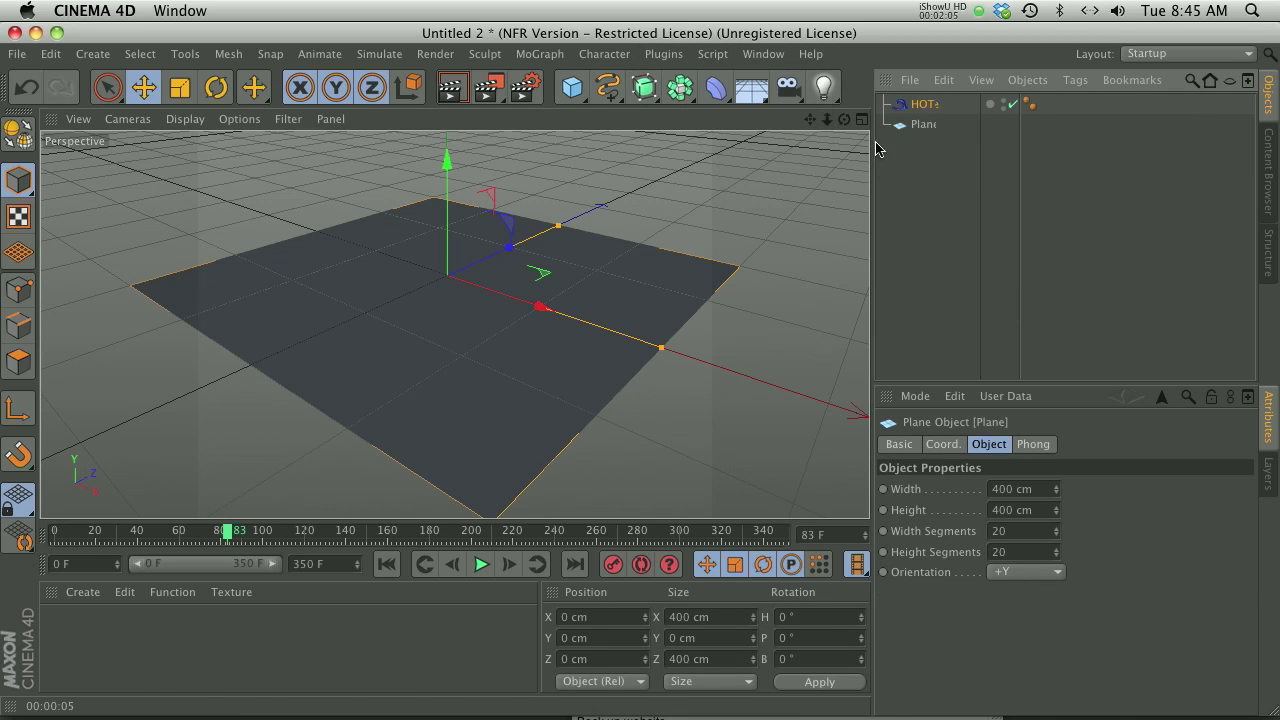
left_click_drag(940, 107, 921, 127)
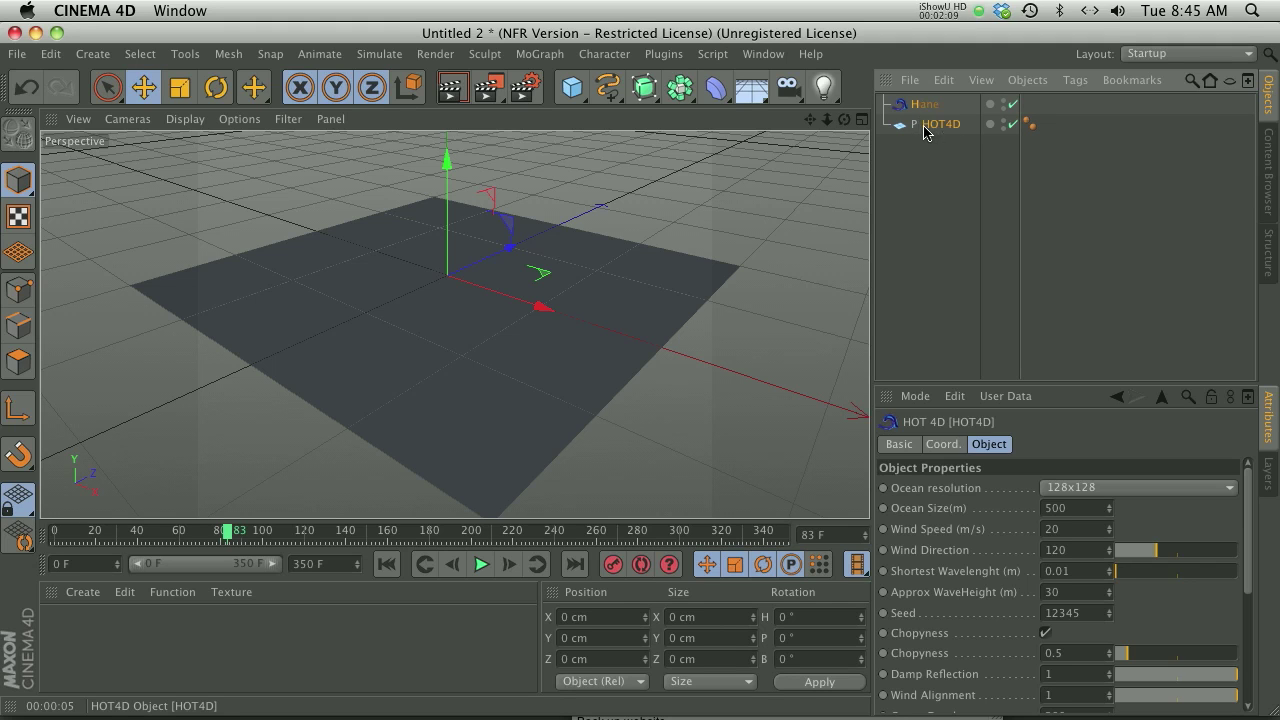
Test the ocean animation from frame 0 and enlarge the Attributes panel to show all HOT4D settings
left_click(386, 564)
left_click(481, 565)
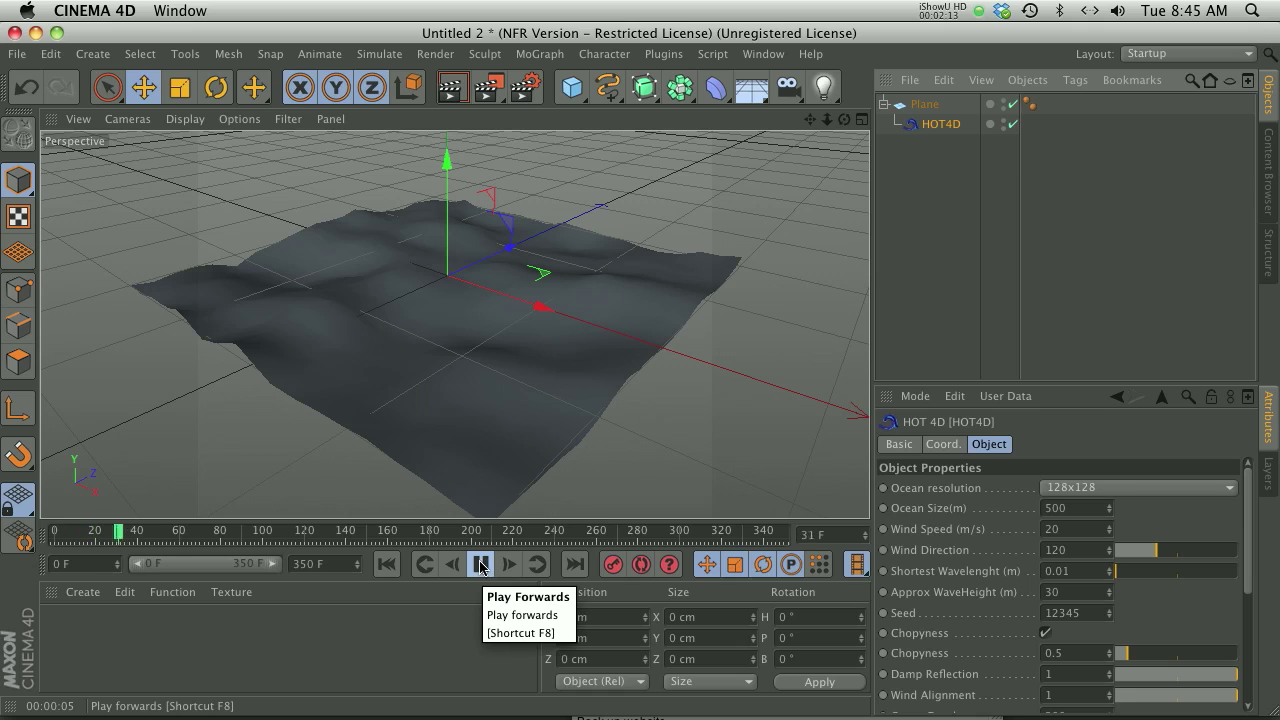
left_click(481, 565)
left_click(386, 564)
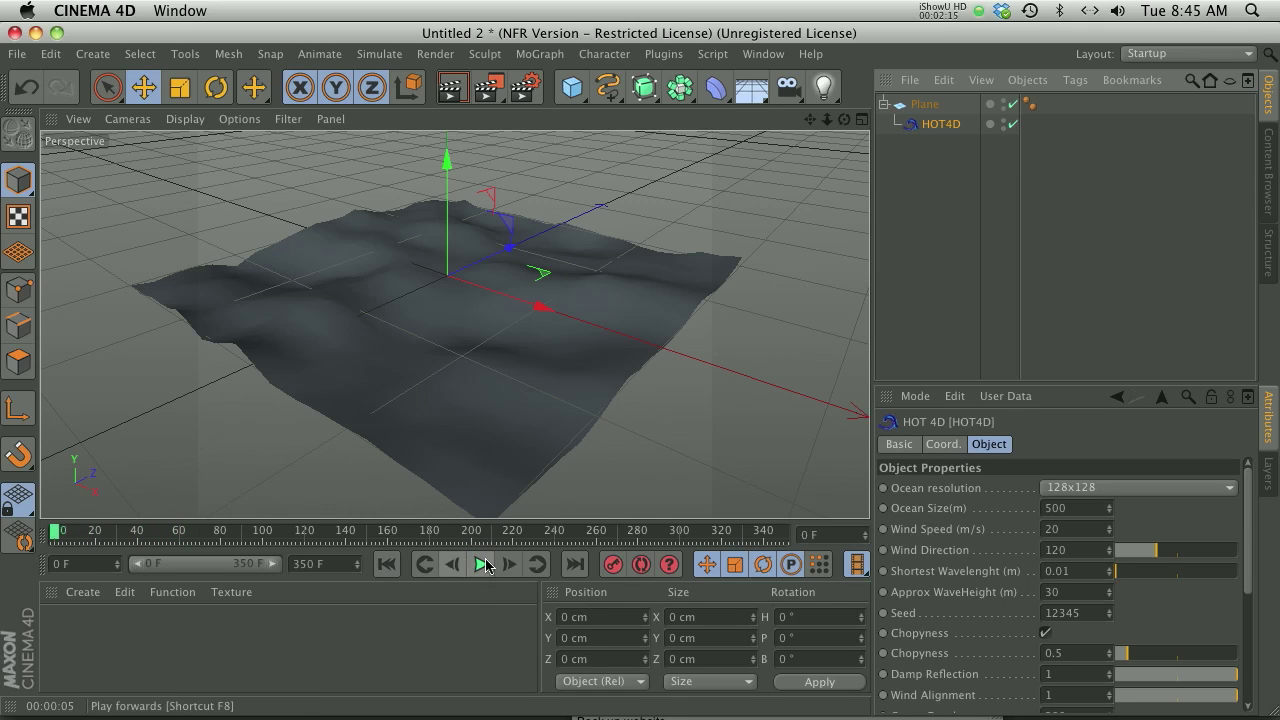
left_click(481, 565)
left_click(481, 565)
left_click(386, 564)
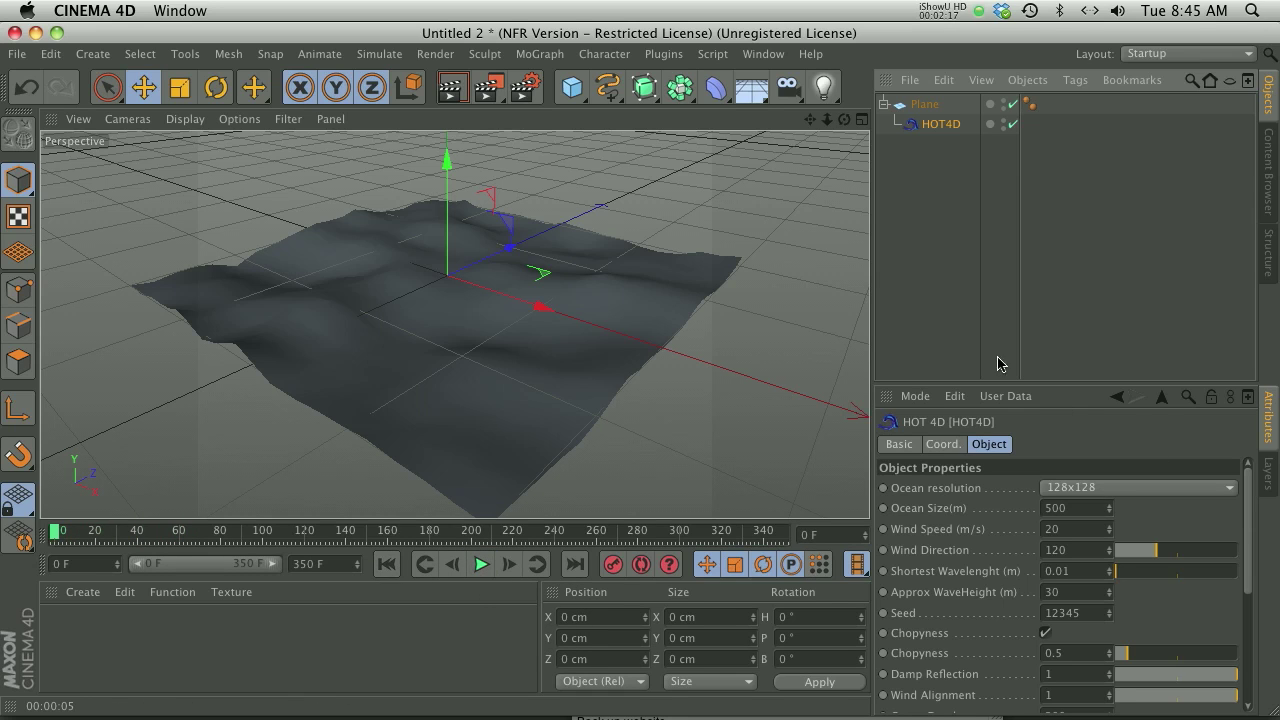
left_click_drag(1000, 385, 1005, 183)
scroll(1251, 382, "down", 1)
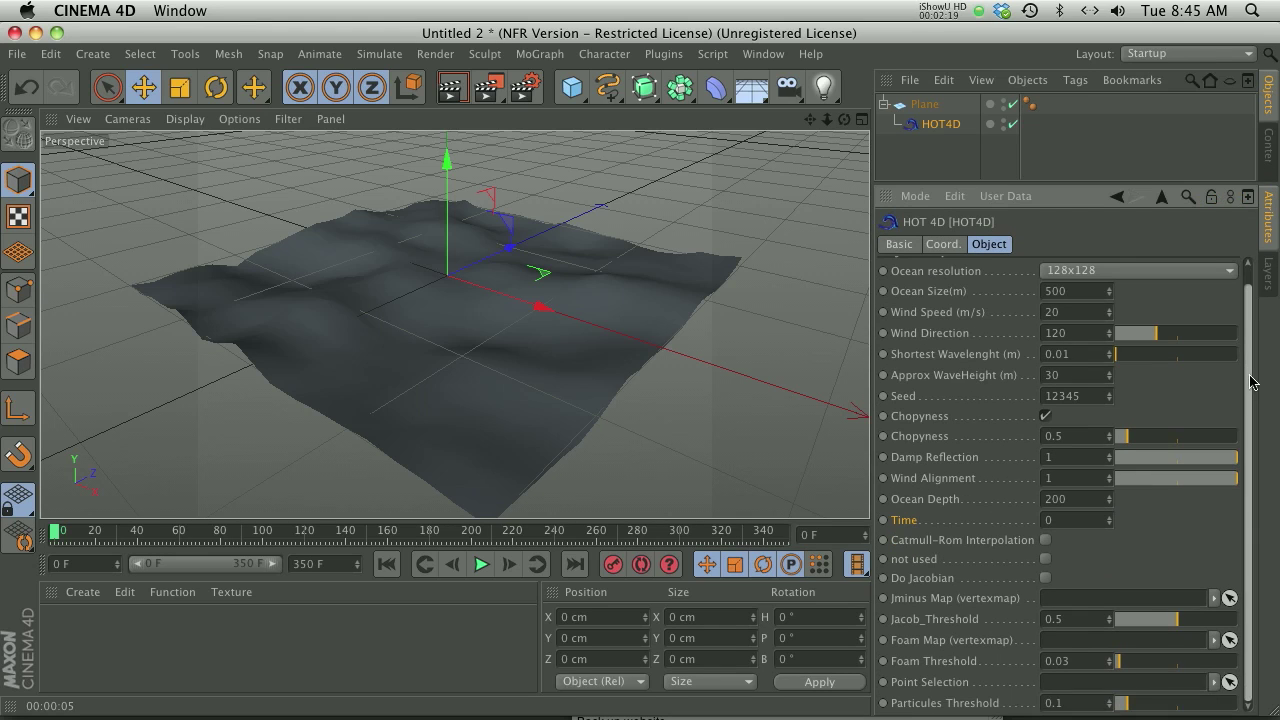
scroll(1257, 413, "up", 1)
scroll(1260, 440, "down", 1)
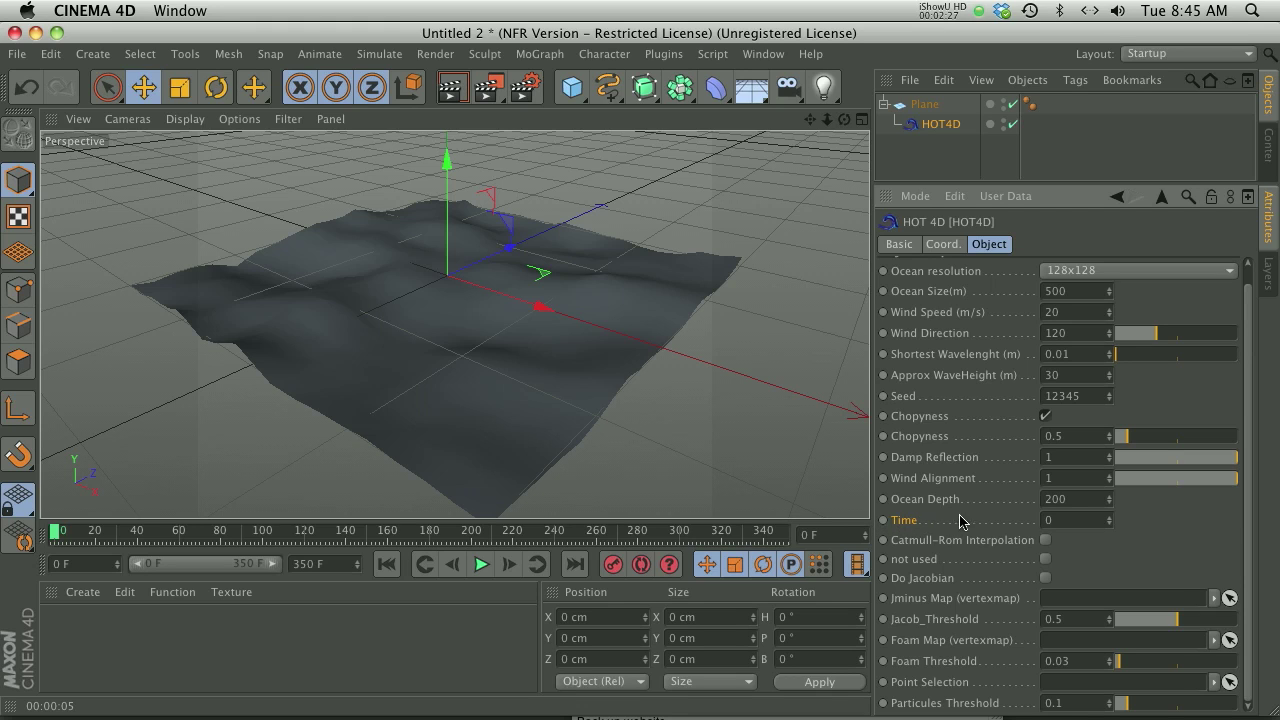
Keyframe HOT4D's Time at 76 on frame 350
left_click_drag(583, 529, 868, 531)
left_click_drag(1103, 524, 1108, 518)
left_click(885, 521, "ctrl")
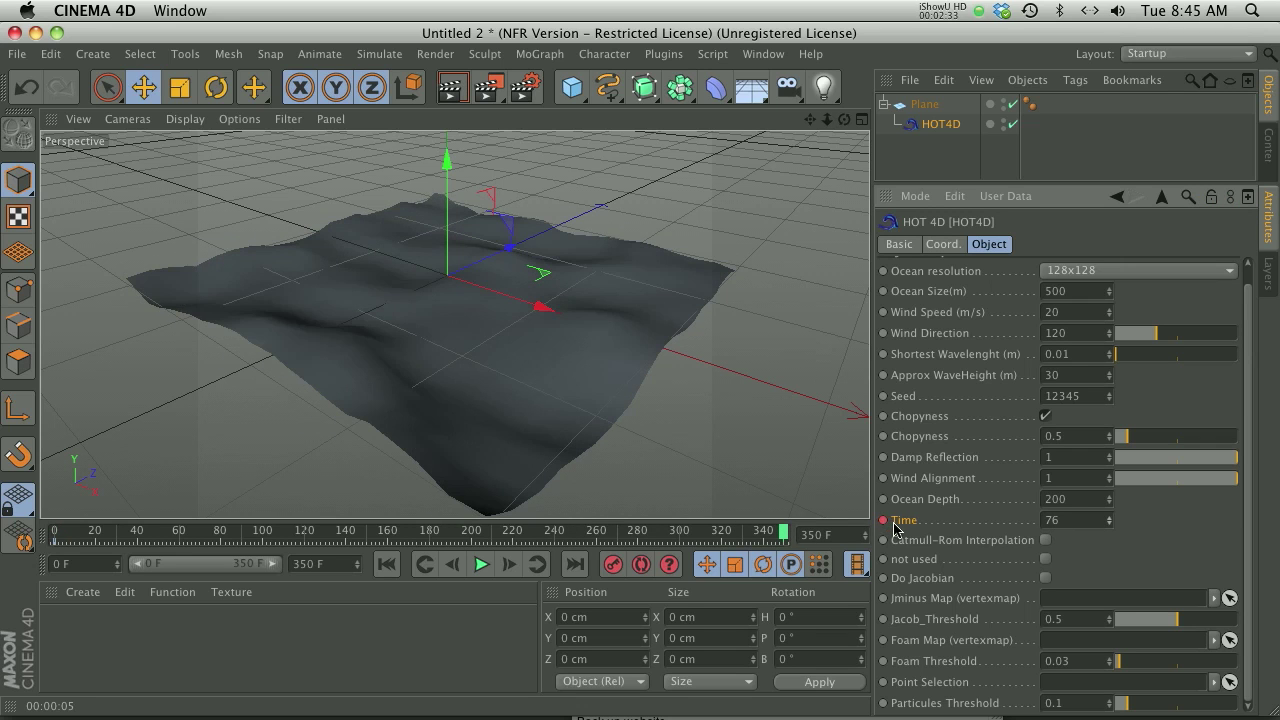
Make the Time keys interpolate linearly in the animation track, then play the animation
right_click(903, 521)
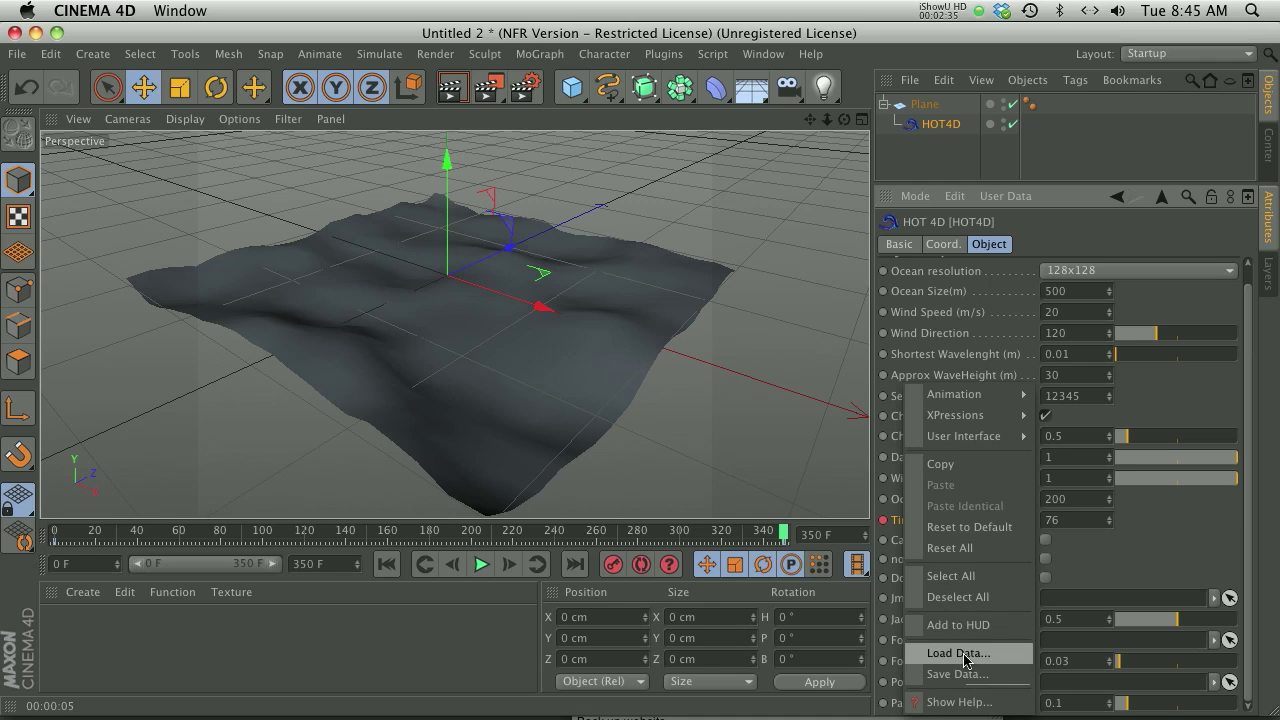
mouse_move(955, 400)
left_click(1089, 571)
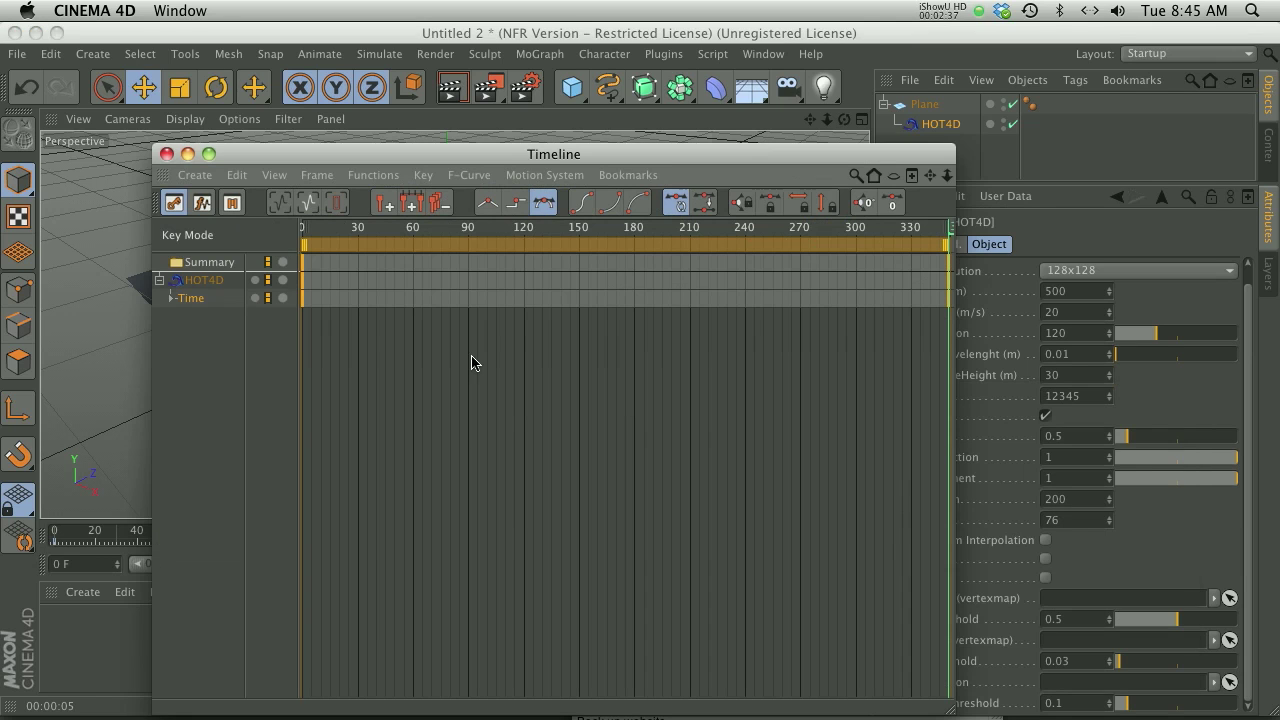
left_click(487, 202)
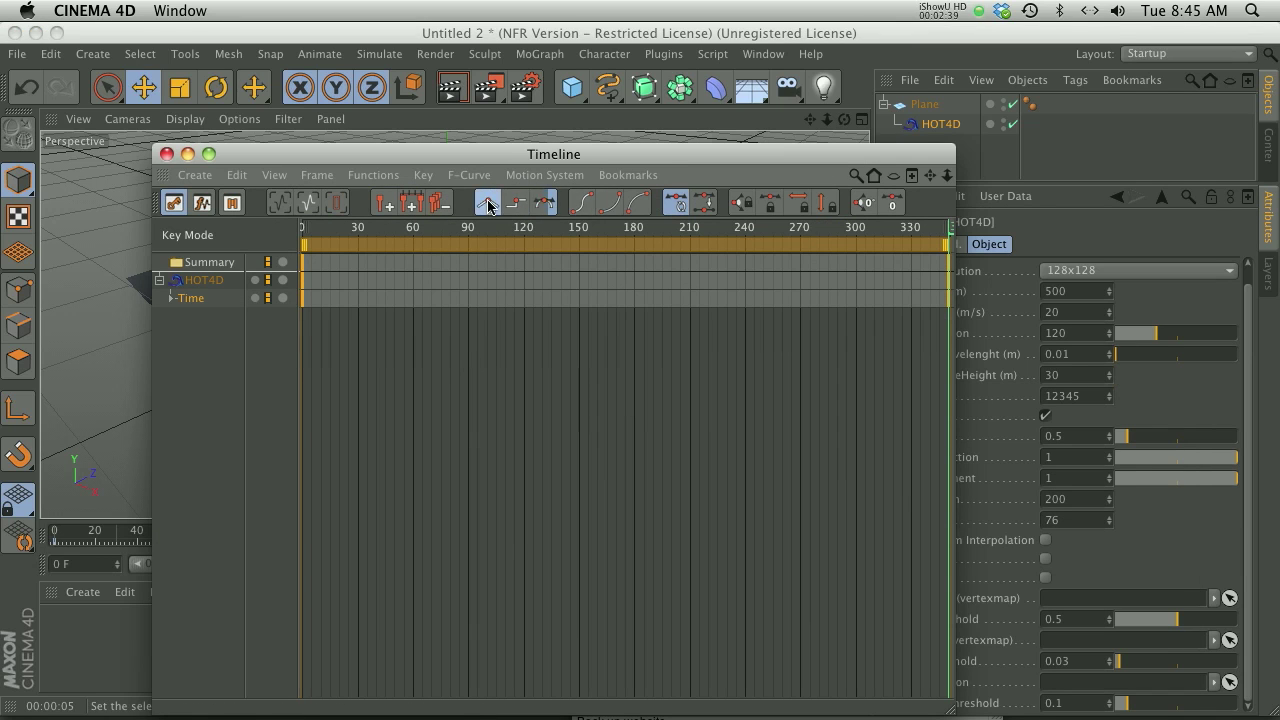
left_click(168, 155)
left_click(488, 570)
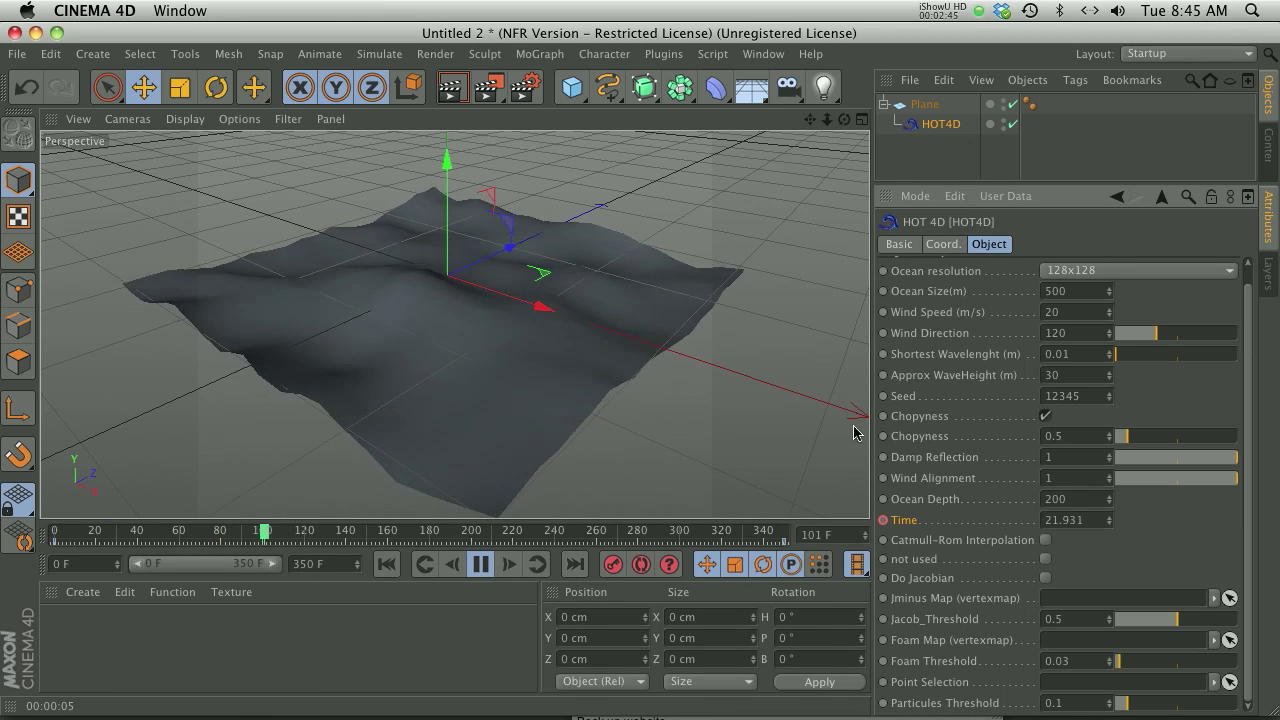
Raise HOT4D's Approx WaveHeight from 30 to 102 during playback
scroll(1251, 362, "up", 1)
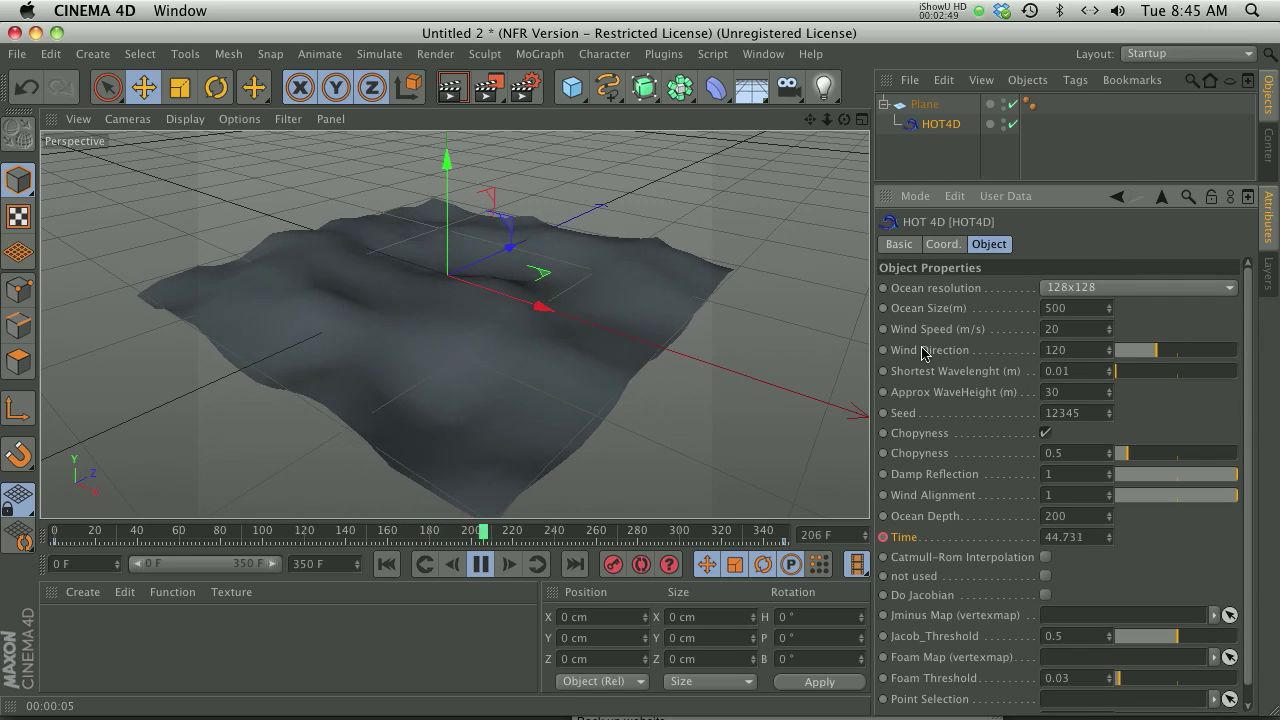
left_click_drag(1104, 397, 1112, 398)
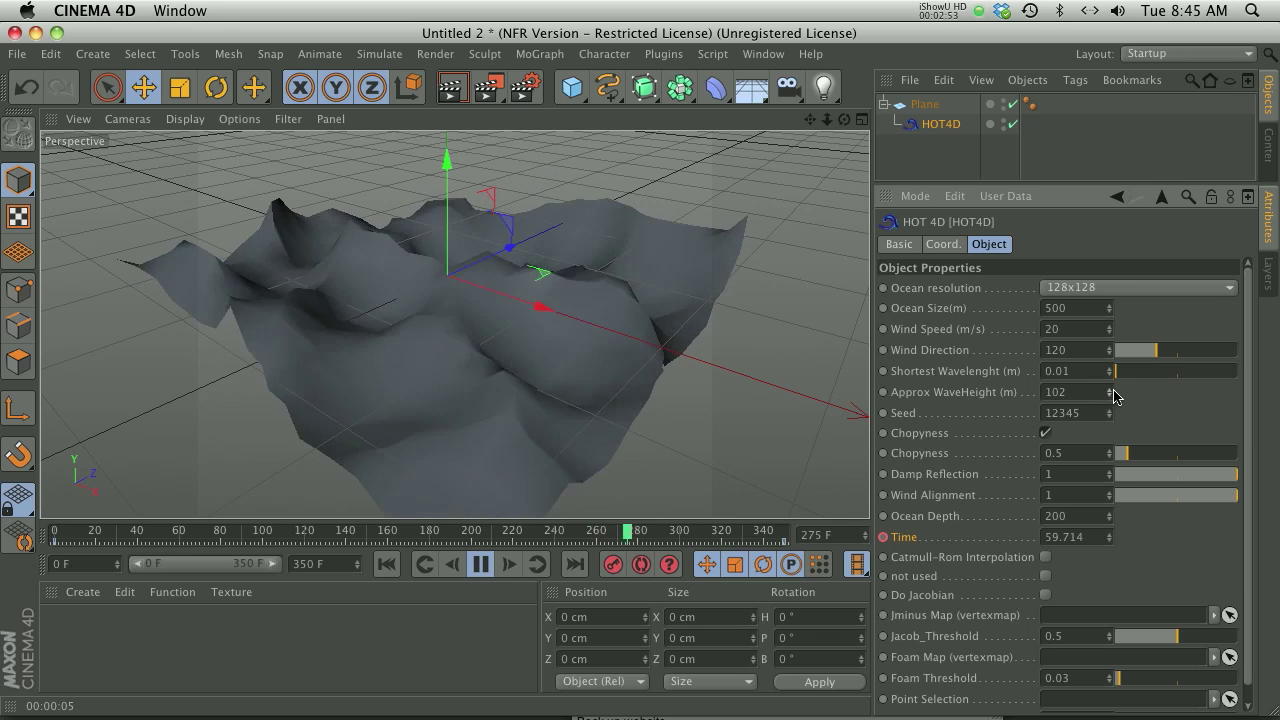
scroll(470, 320, "up", 3)
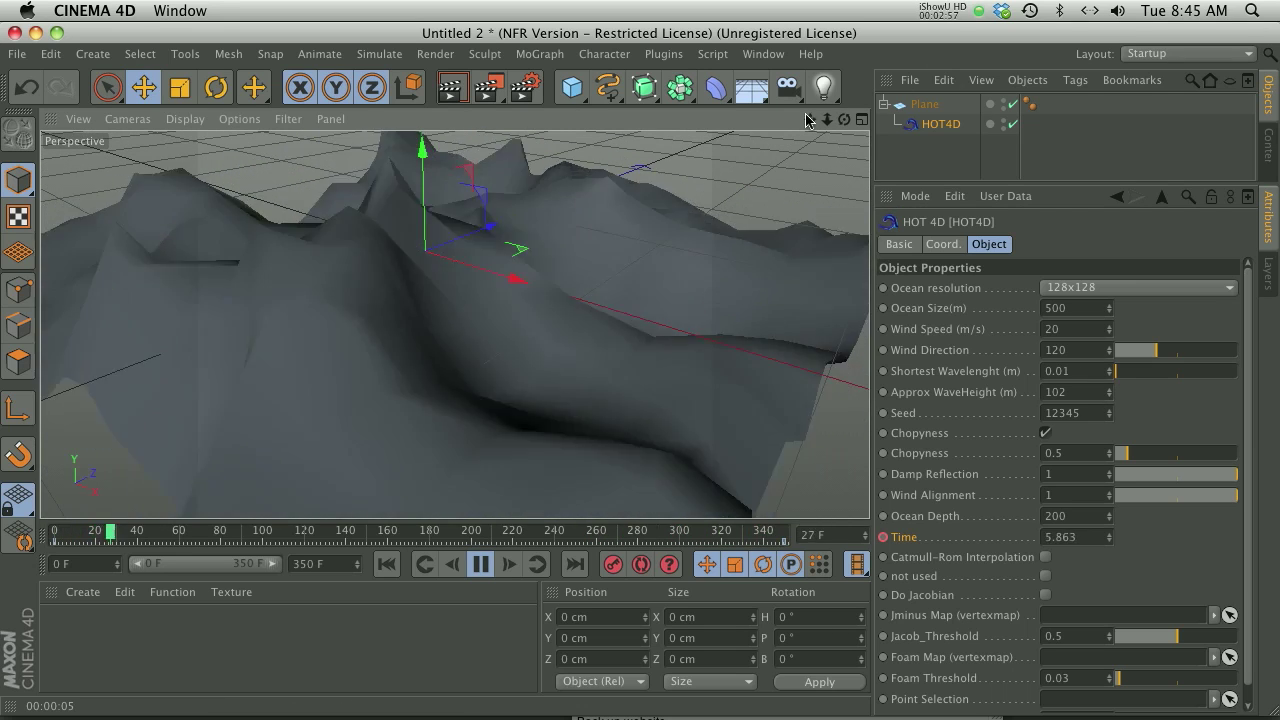
Resize the Plane to 800 × 800 cm with 227 by 190 segments
left_click(924, 104)
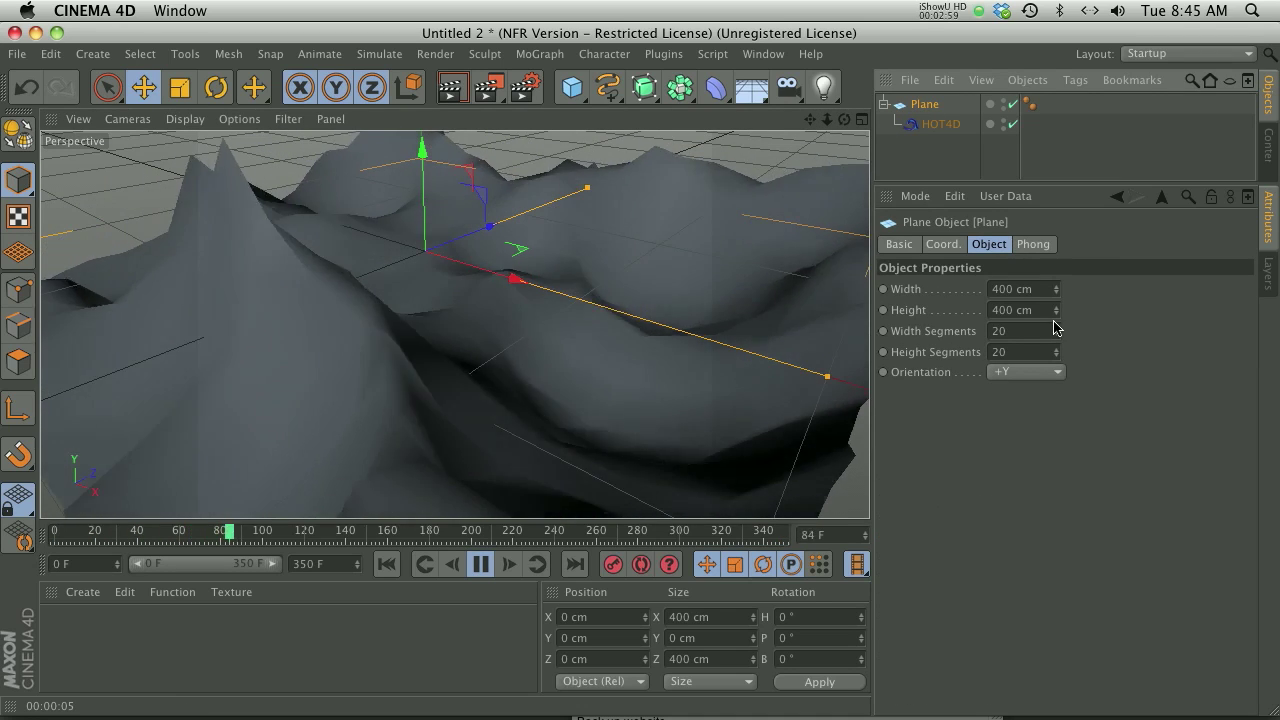
left_click_drag(1056, 329, 1055, 354)
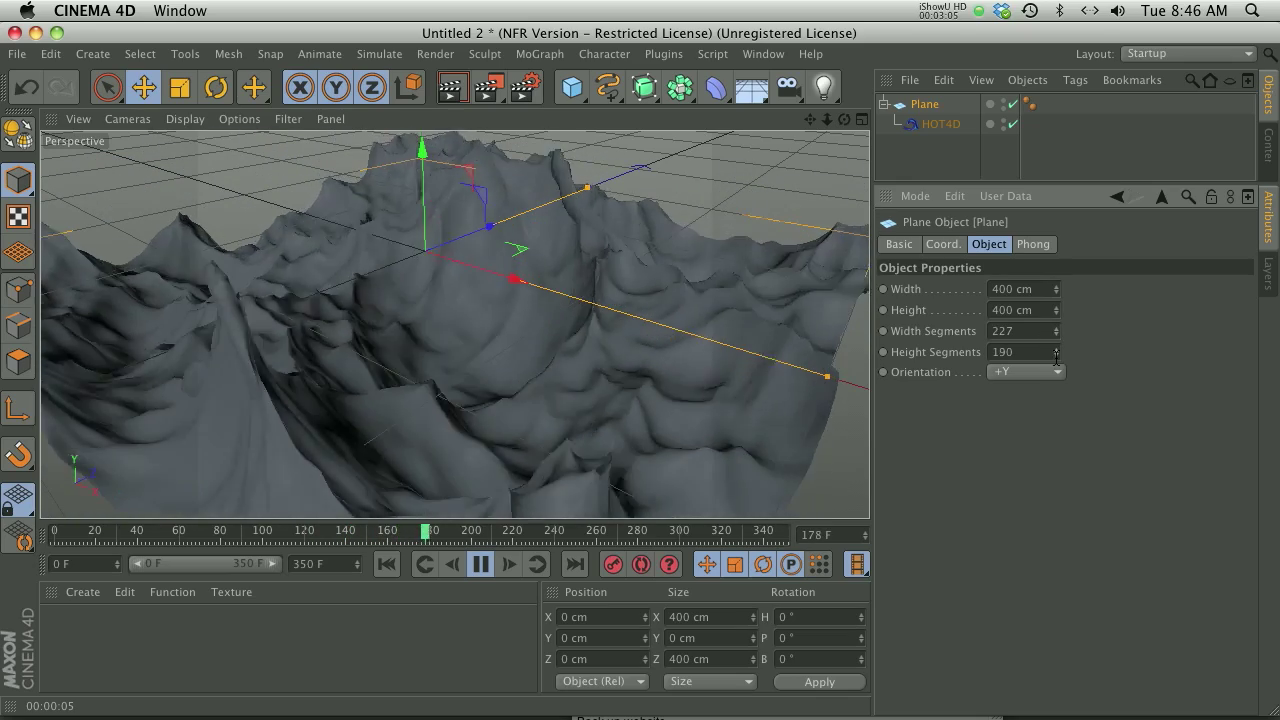
left_click(1010, 289)
type("8")
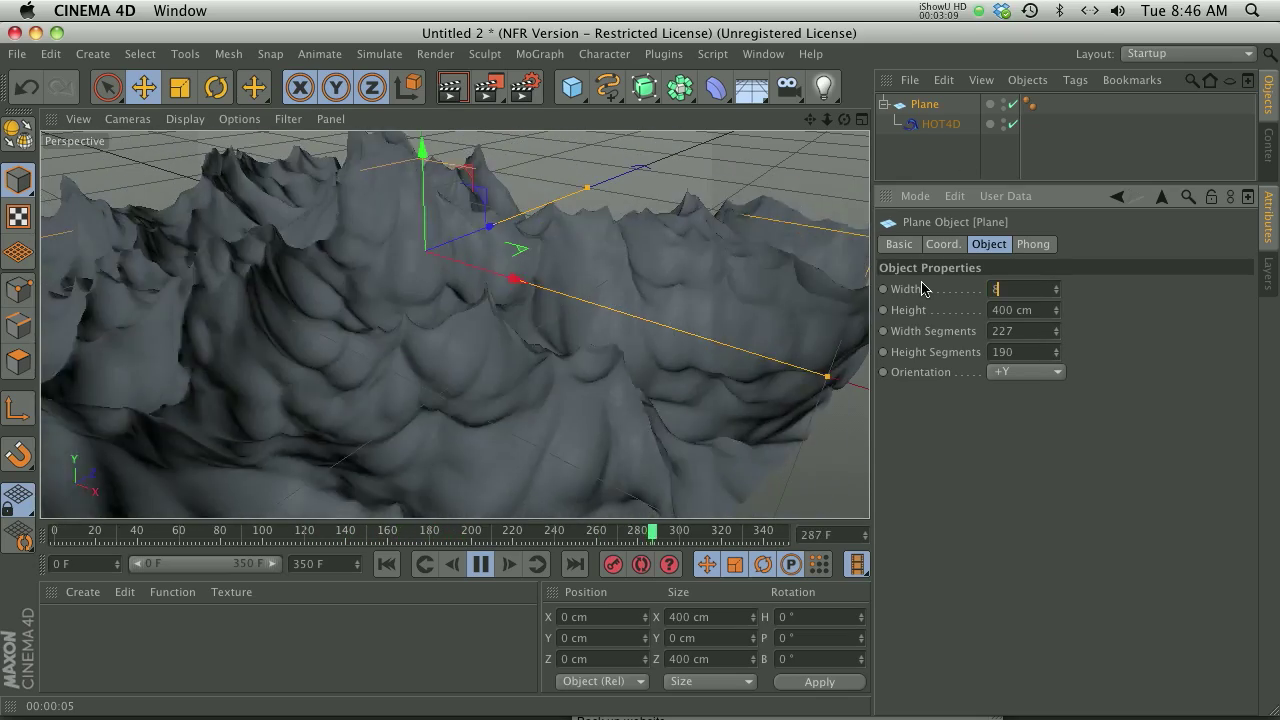
type("00")
key("Tab")
type("800")
key("Return")
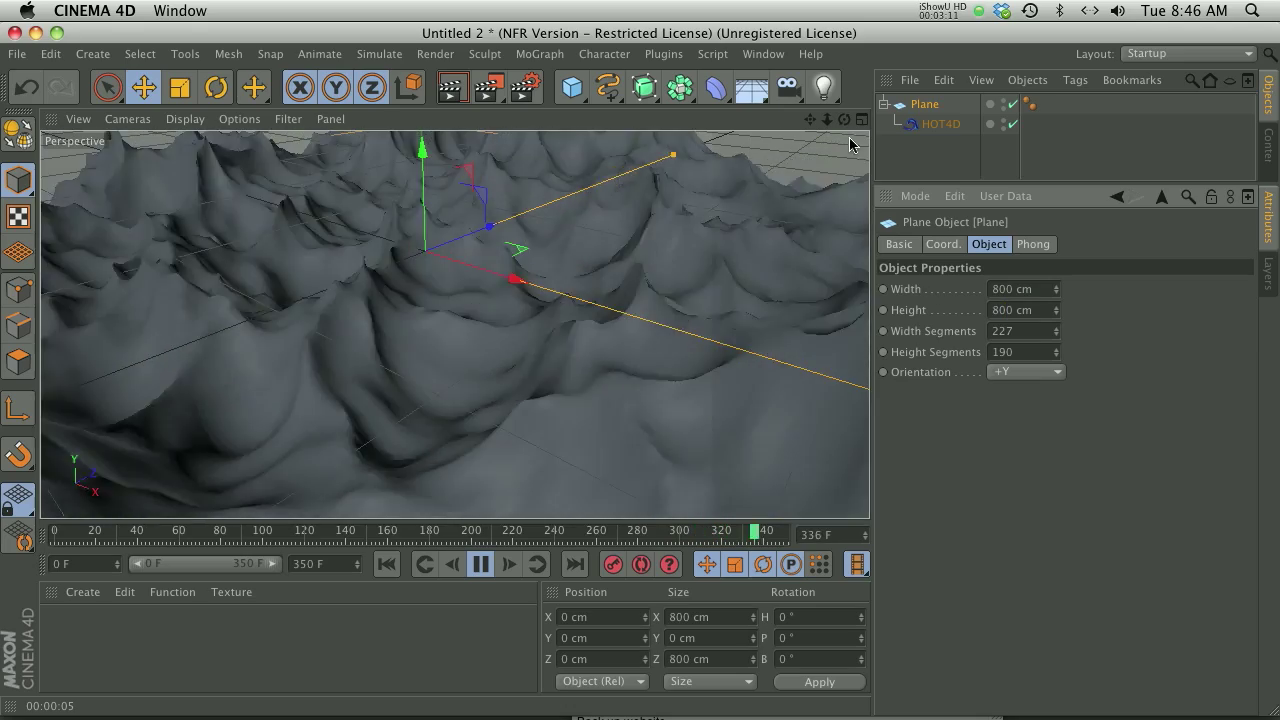
left_click(930, 124)
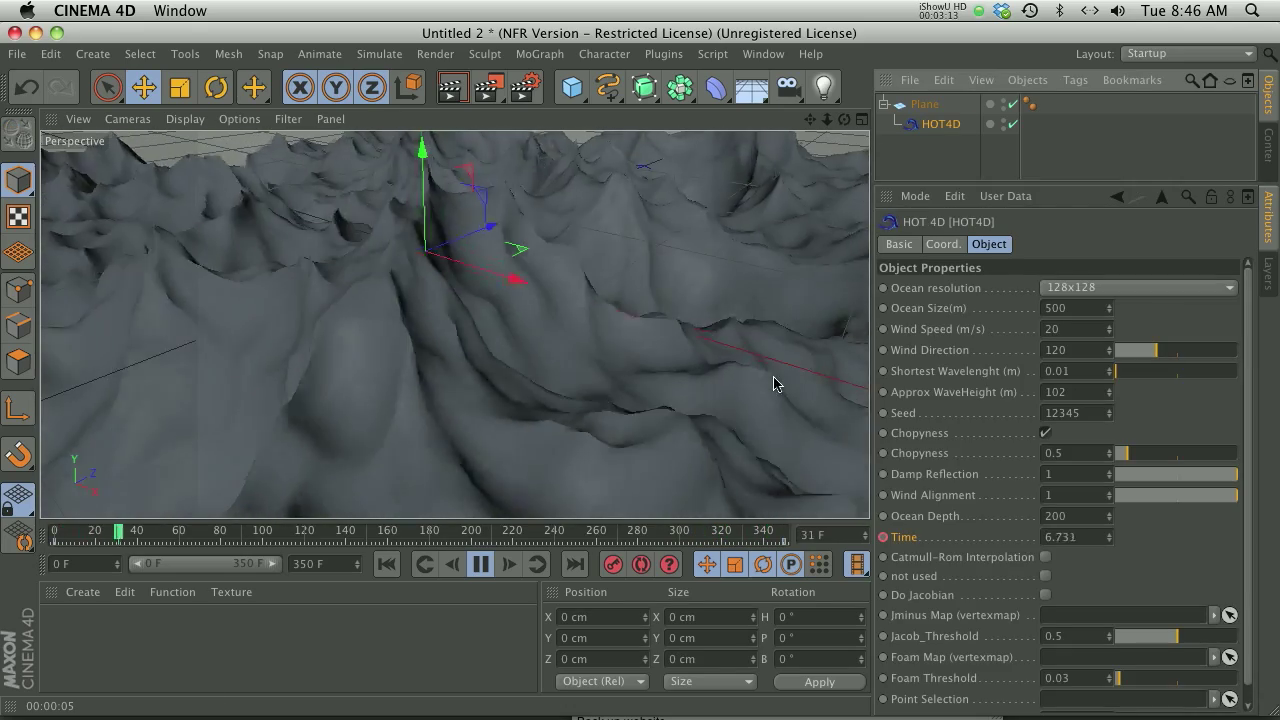
Lower HOT4D's Approx WaveHeight to 59 during playback
left_click(930, 332)
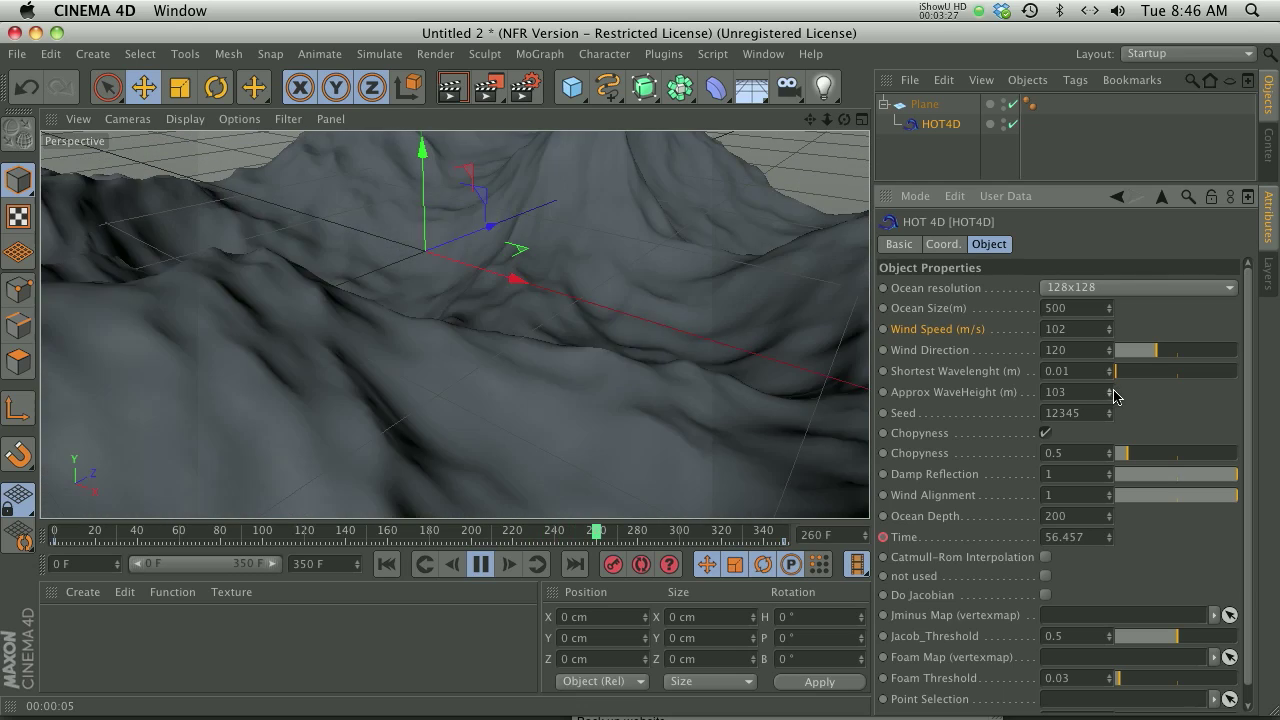
left_click_drag(1116, 396, 640, 375)
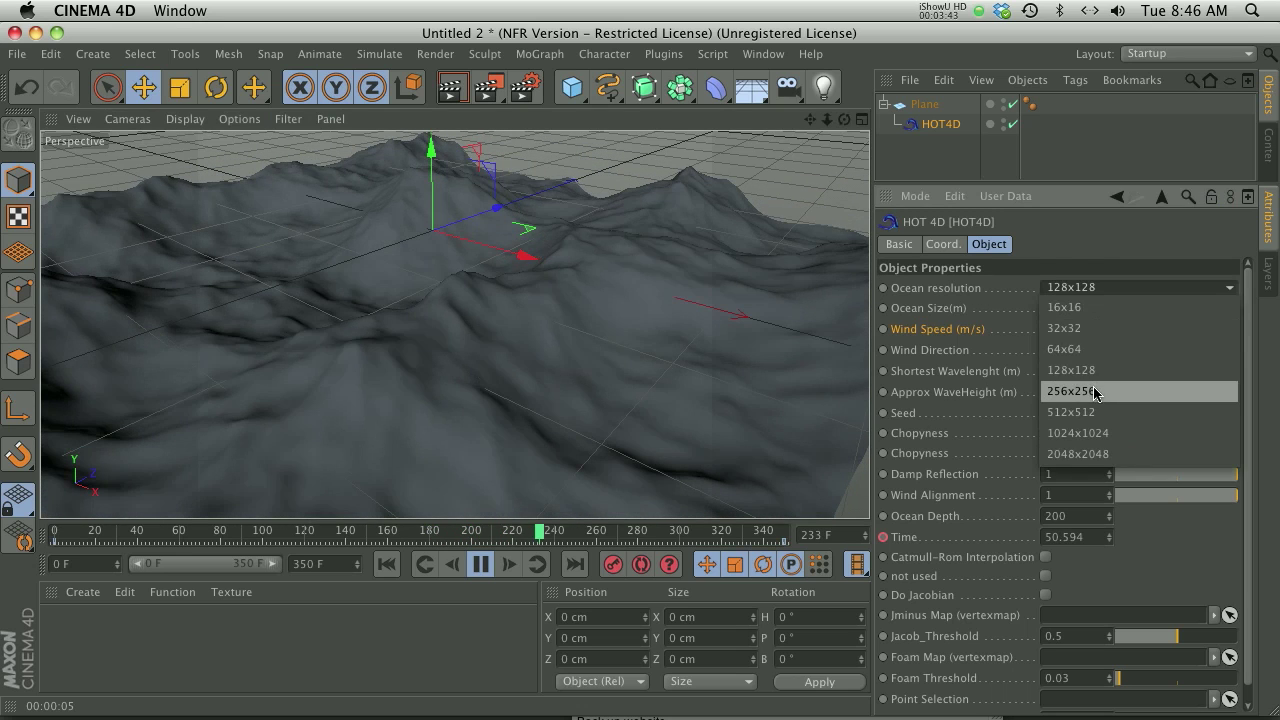
Set the HOT4D ocean resolution to 256x256 after briefly trying 512x512
left_click(1088, 410)
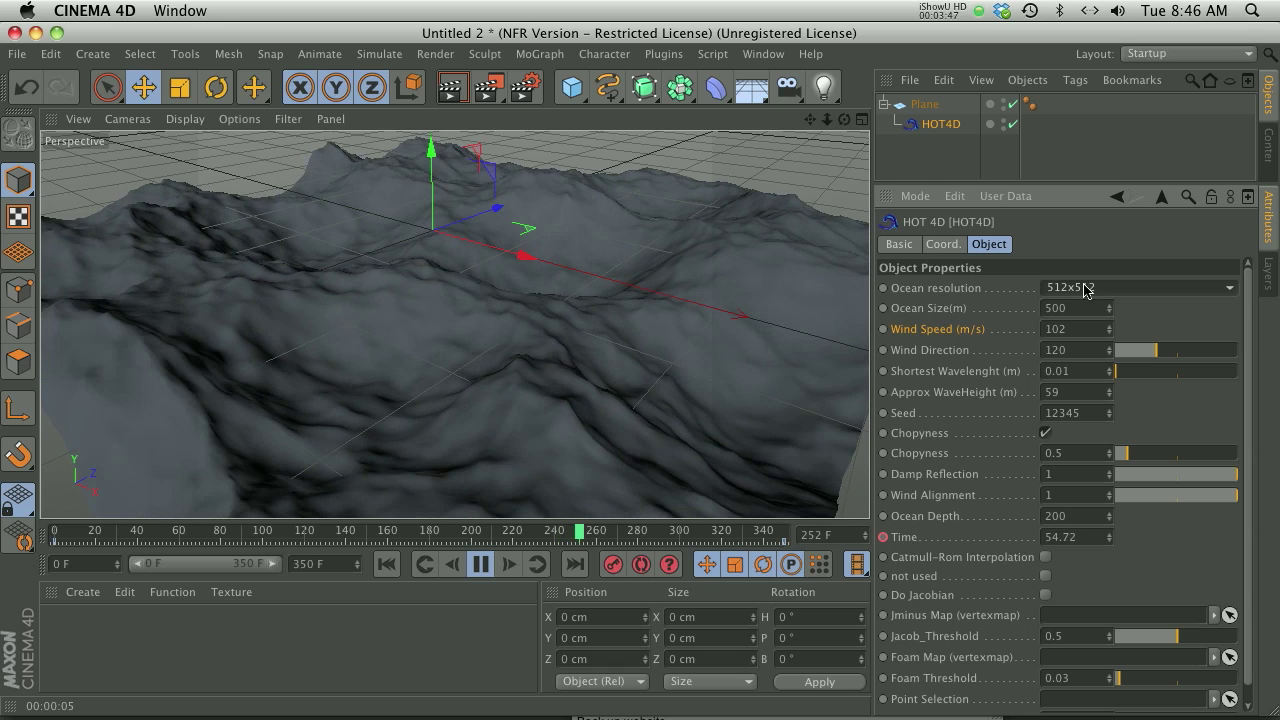
left_click(1085, 289)
left_click(1047, 392)
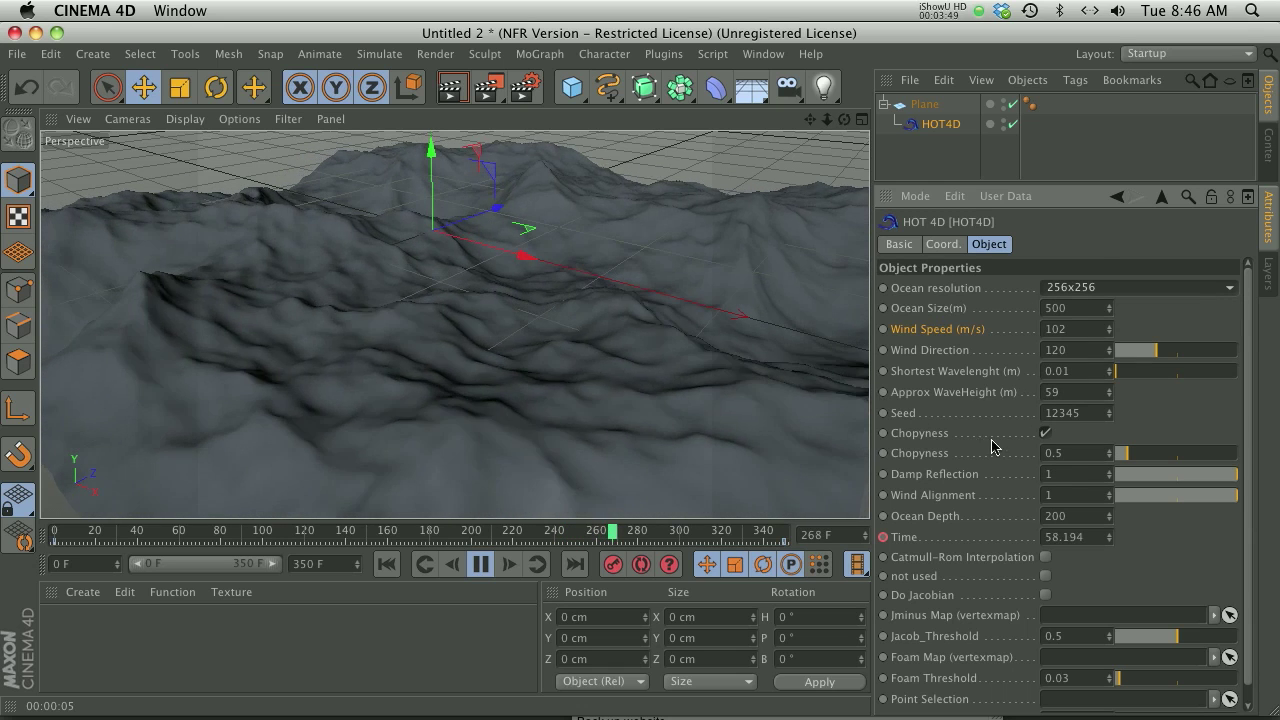
Raise Chopyness to 1.5 and stop playback at frame 322
scroll(1003, 412, "down", 1)
left_click_drag(1130, 437, 1145, 441)
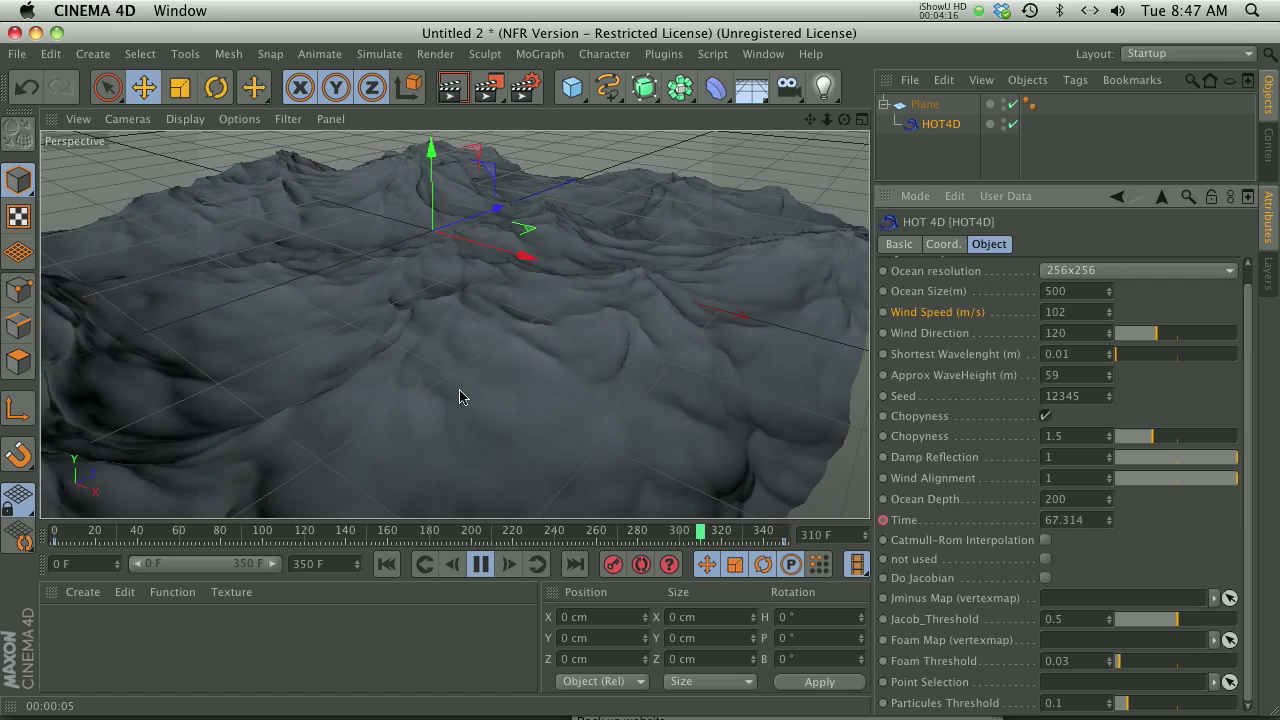
left_click(480, 564)
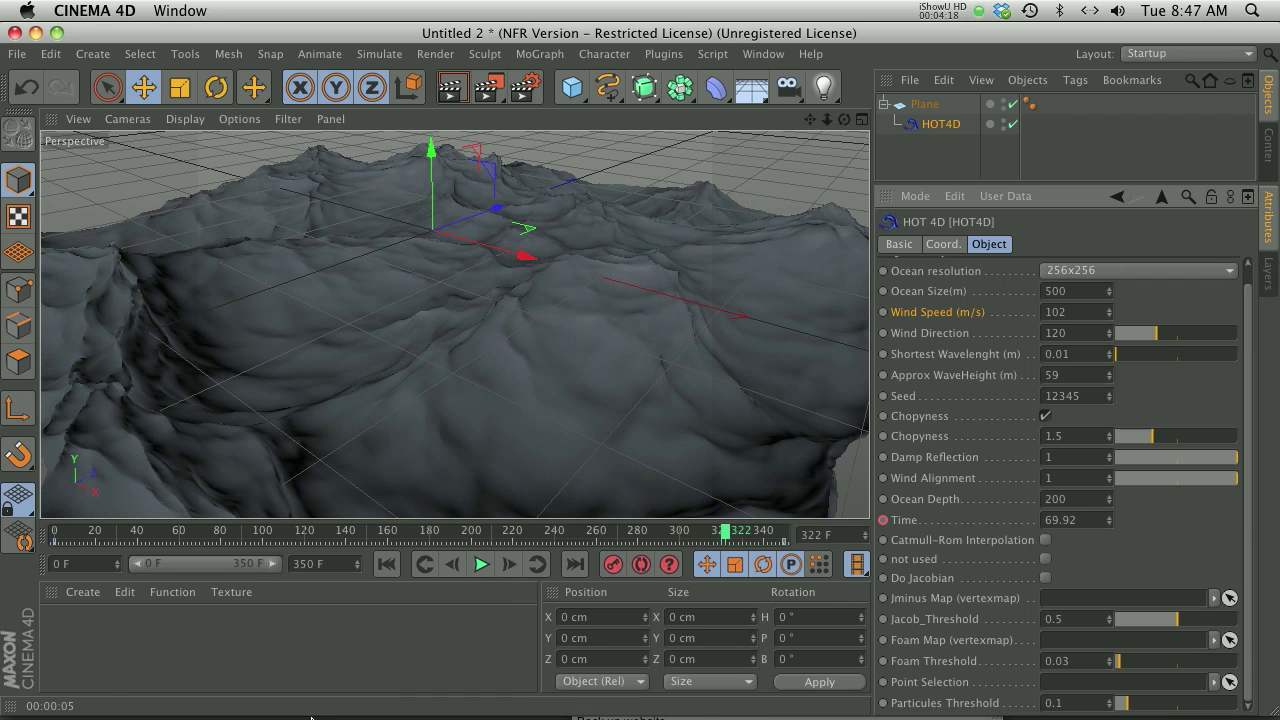
Bring up the HOT4D v0.3 Ocean Test 01 page on Vimeo in Firefox
left_click(137, 680)
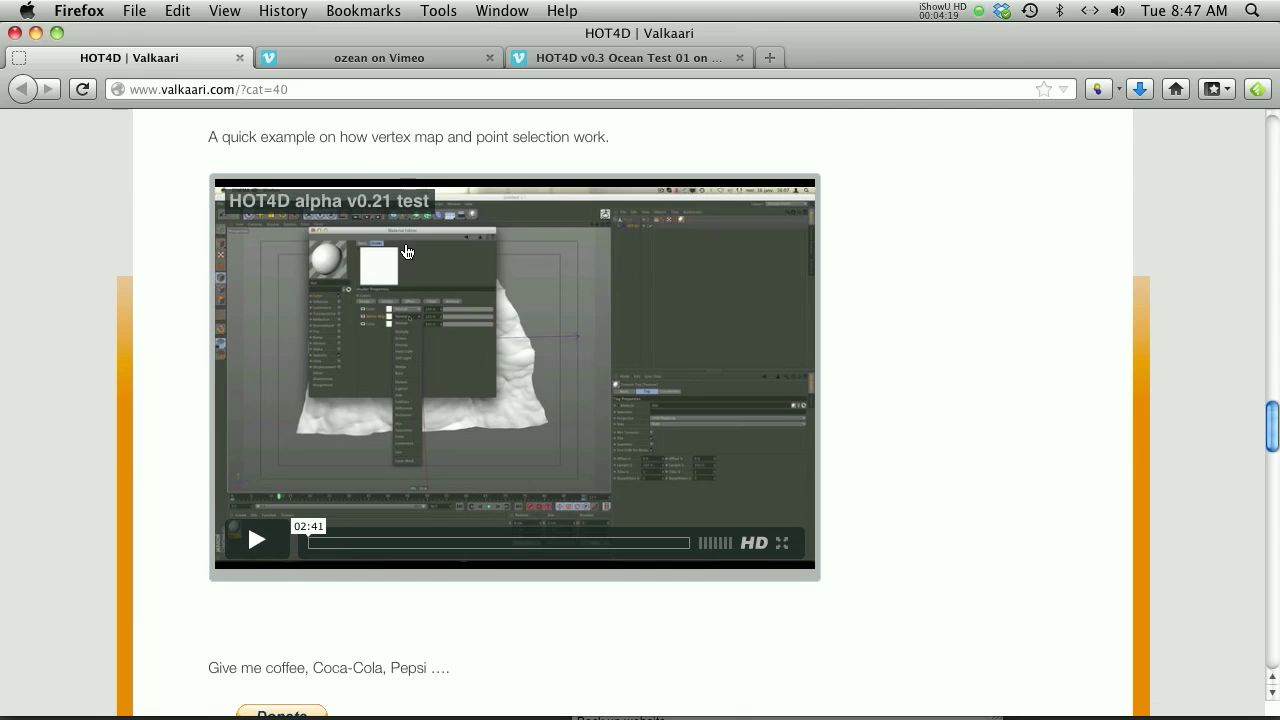
left_click(620, 58)
scroll(300, 450, "up", 3)
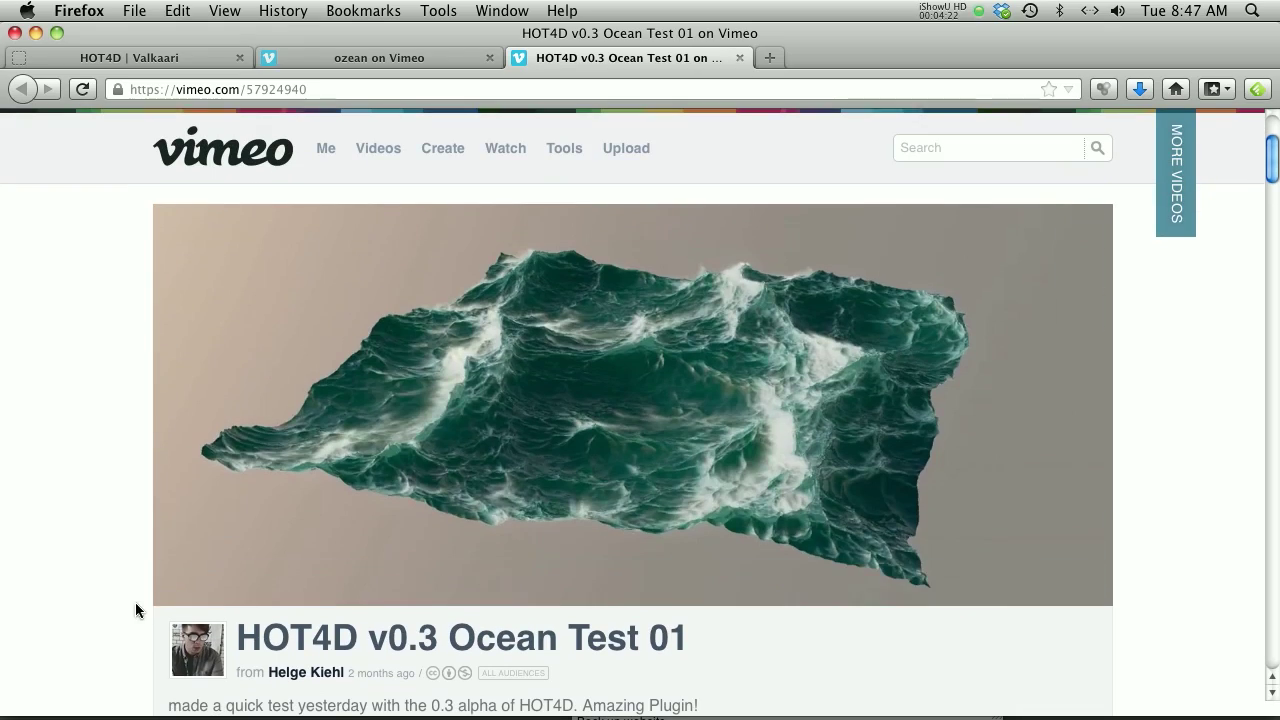
Play the green ocean test video from the start, then return to Cinema 4D
left_click(195, 576)
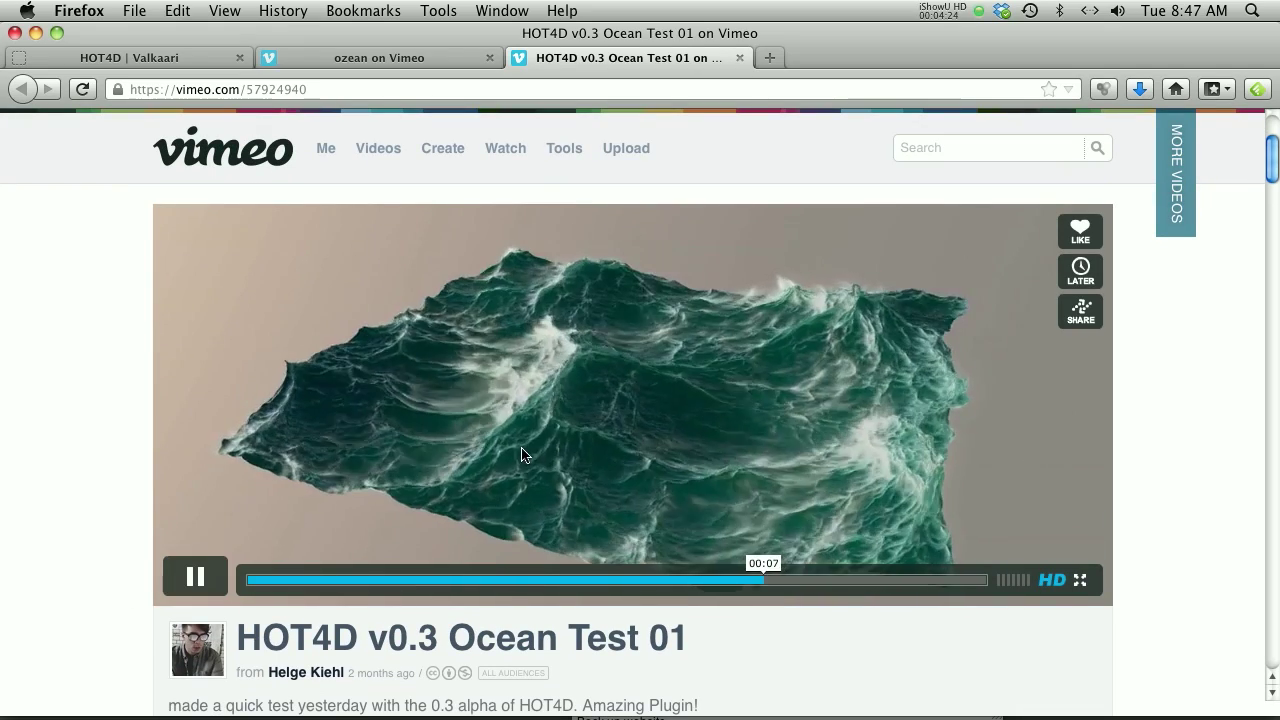
left_click(250, 580)
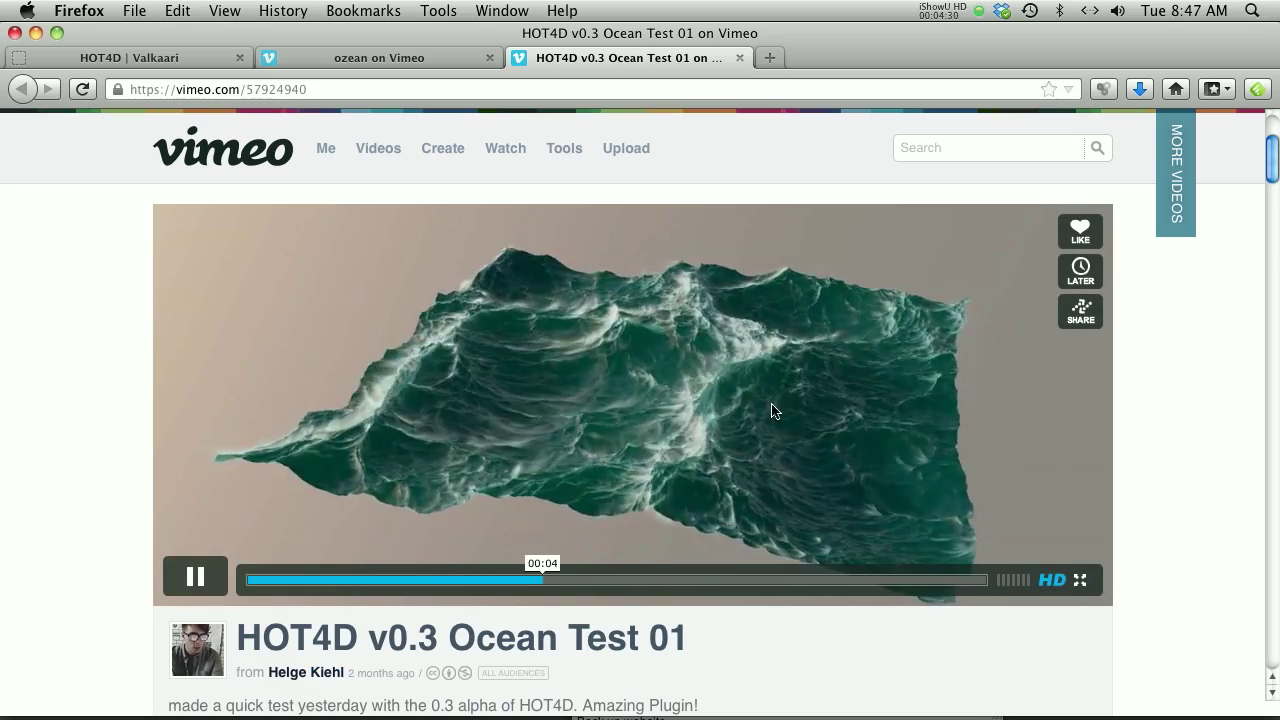
scroll(57, 480, "down", 5)
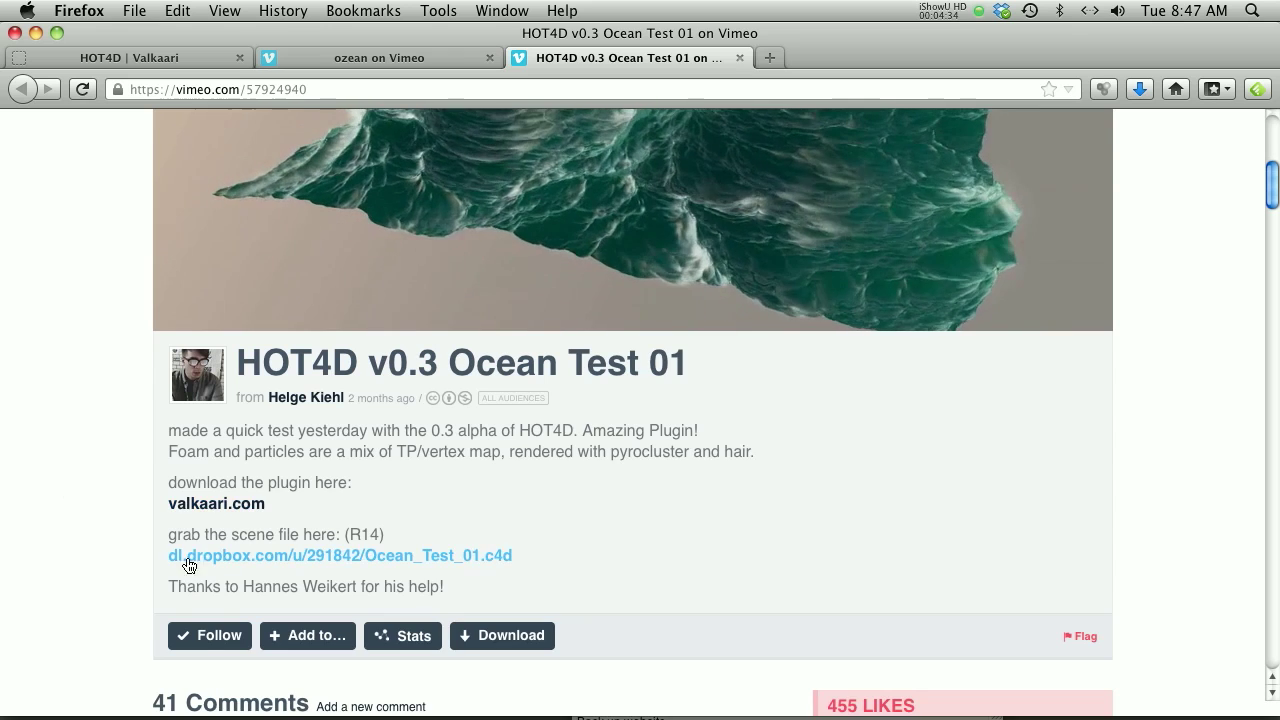
scroll(188, 565, "up", 1)
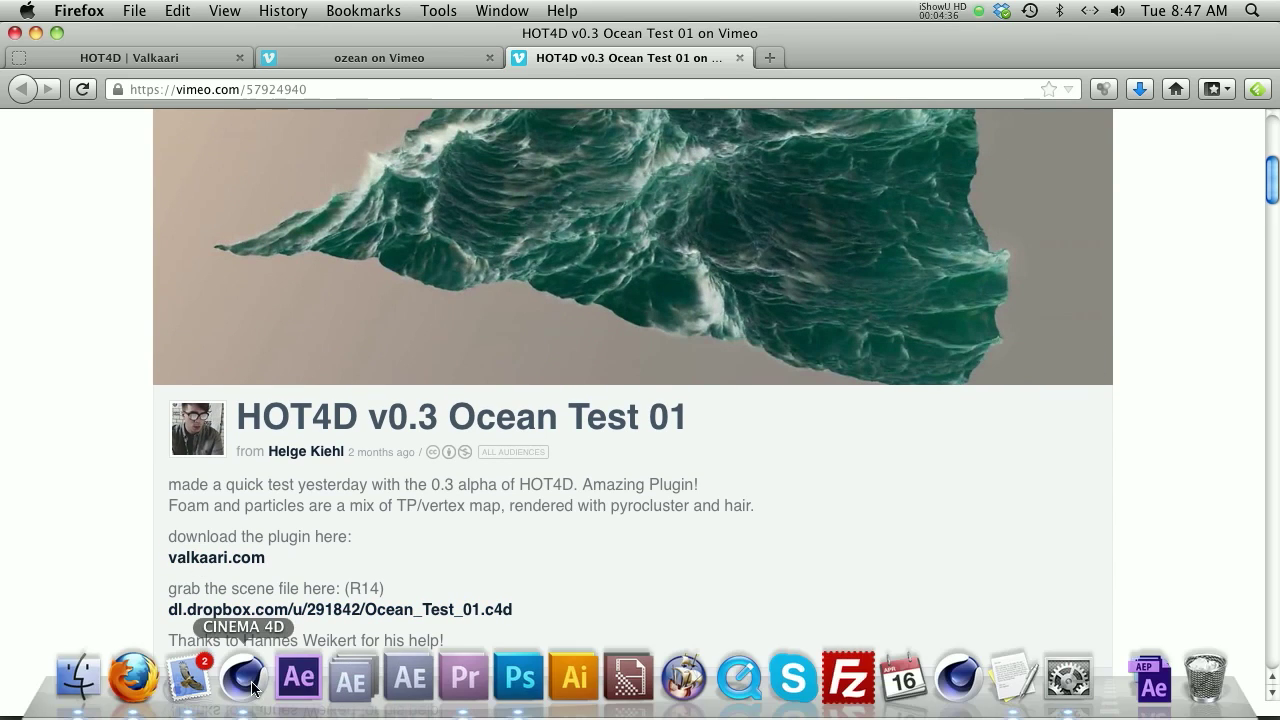
left_click(253, 688)
Make Ocean_Test_01.c4d active and enlarge the Object Manager to show Sea Plane, HOT4D and all objects
left_click(763, 54)
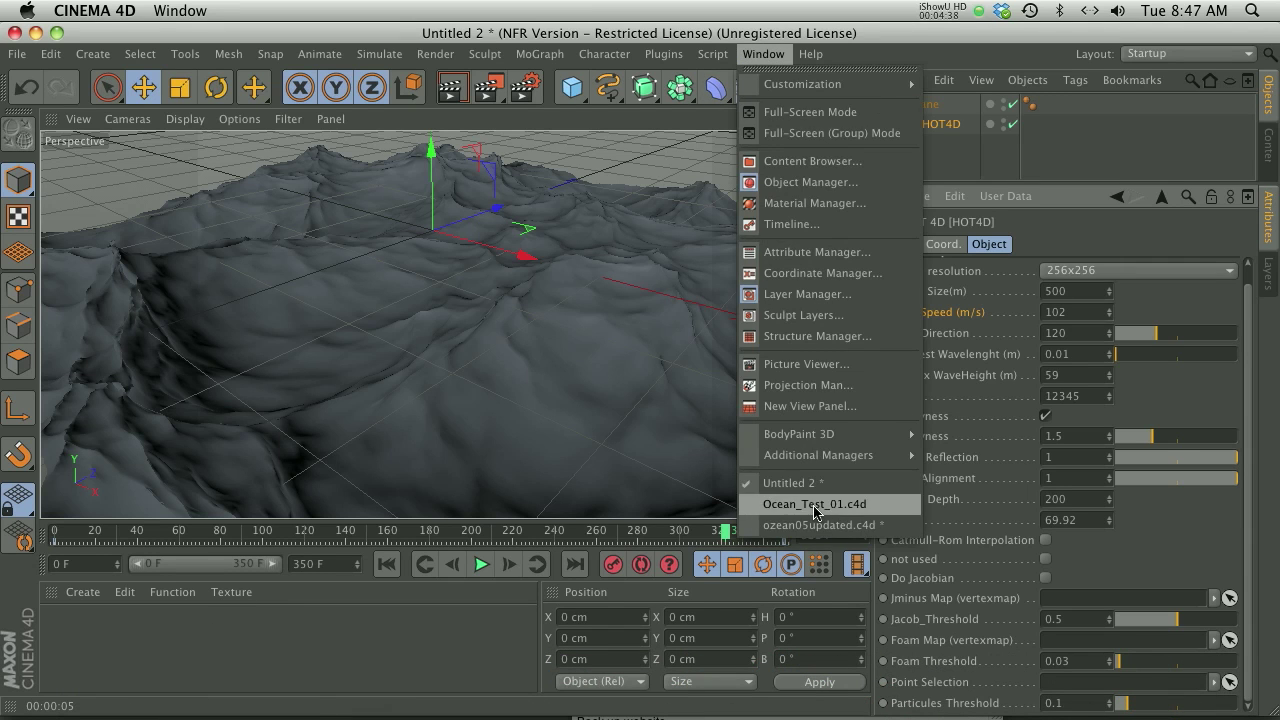
left_click(815, 504)
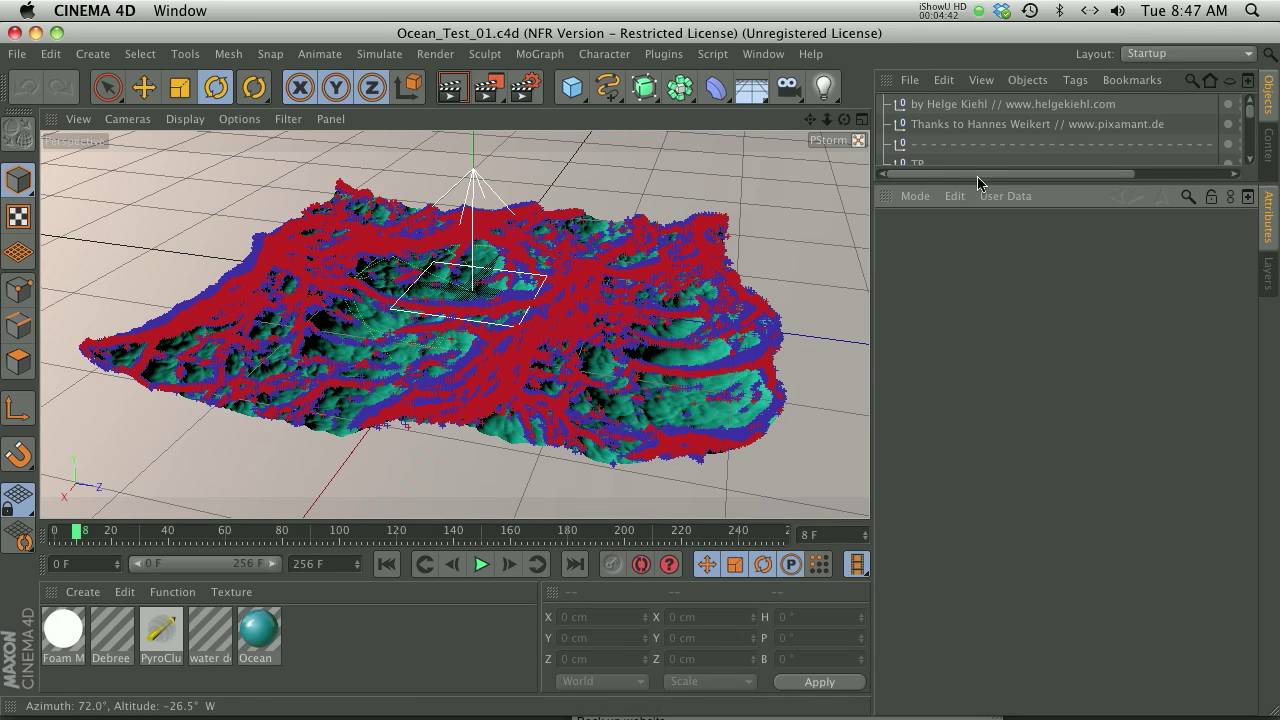
left_click_drag(967, 180, 990, 449)
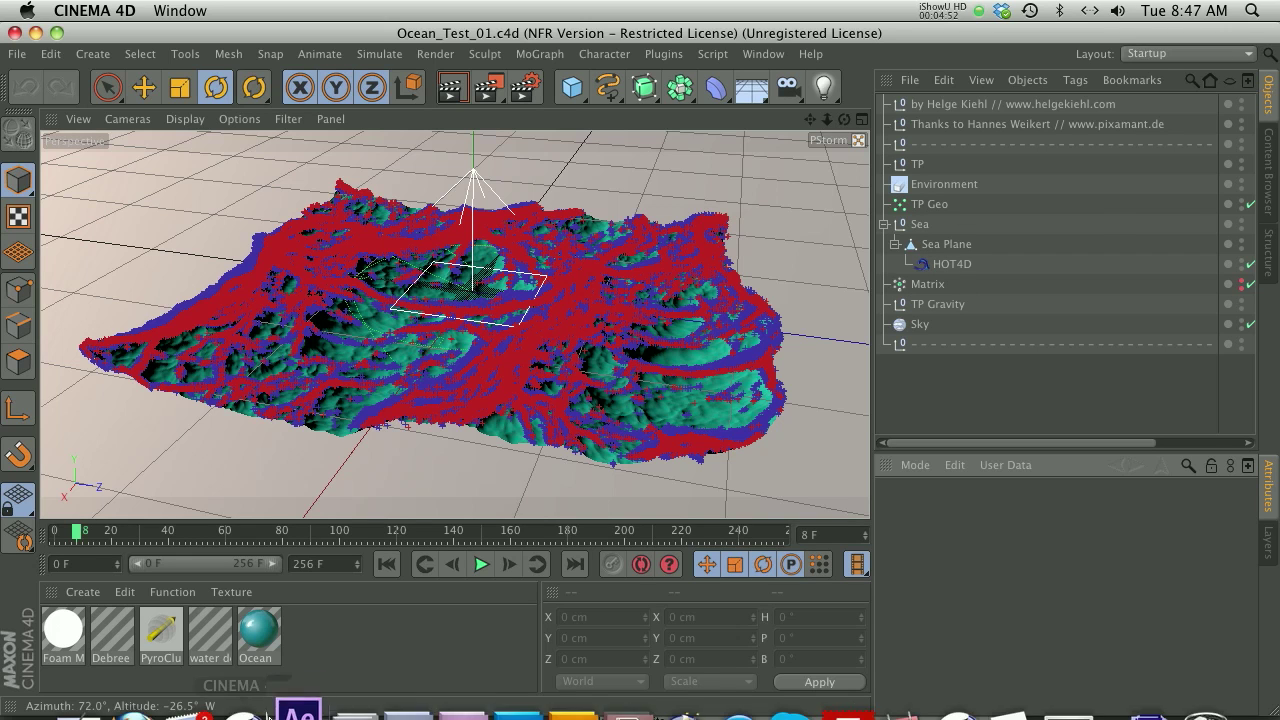
Bring up the ozean video page on Vimeo in Firefox
left_click(145, 688)
left_click(415, 58)
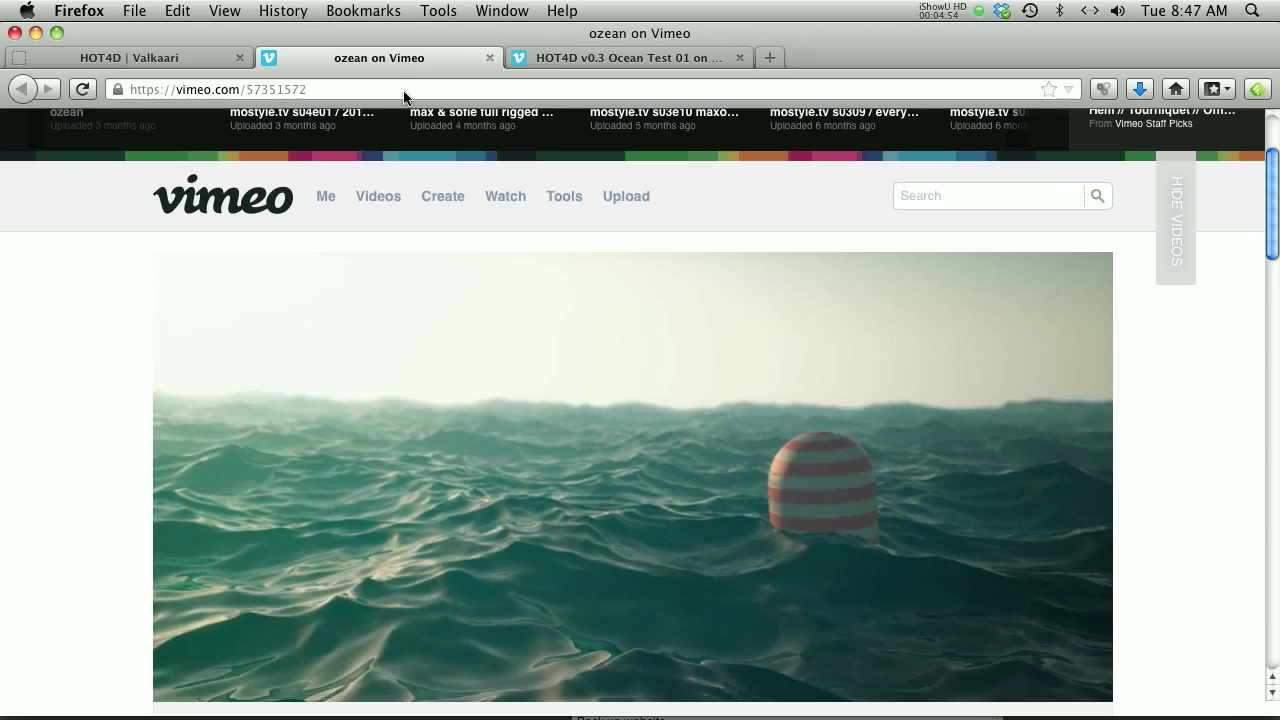
scroll(431, 315, "down", 3)
Play the striped buoy video through its description, then return to Cinema 4D
left_click(194, 546)
scroll(220, 572, "up", 3)
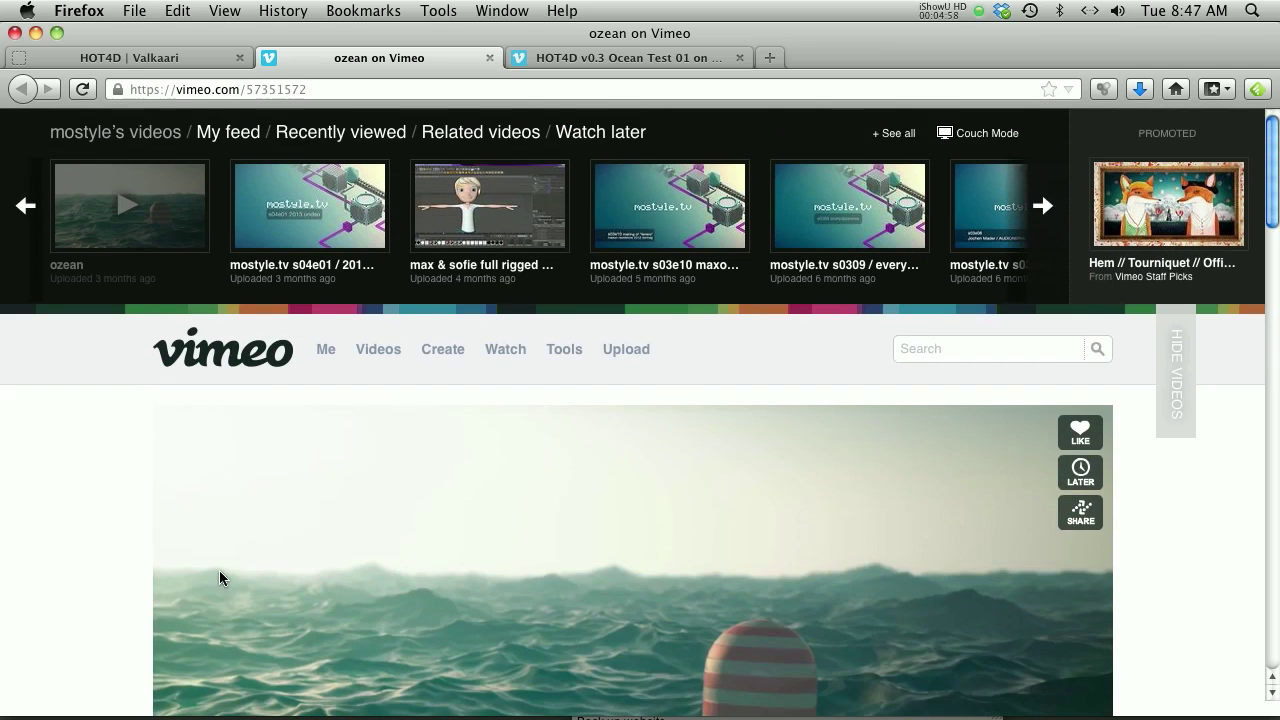
scroll(160, 550, "down", 3)
scroll(129, 526, "down", 1)
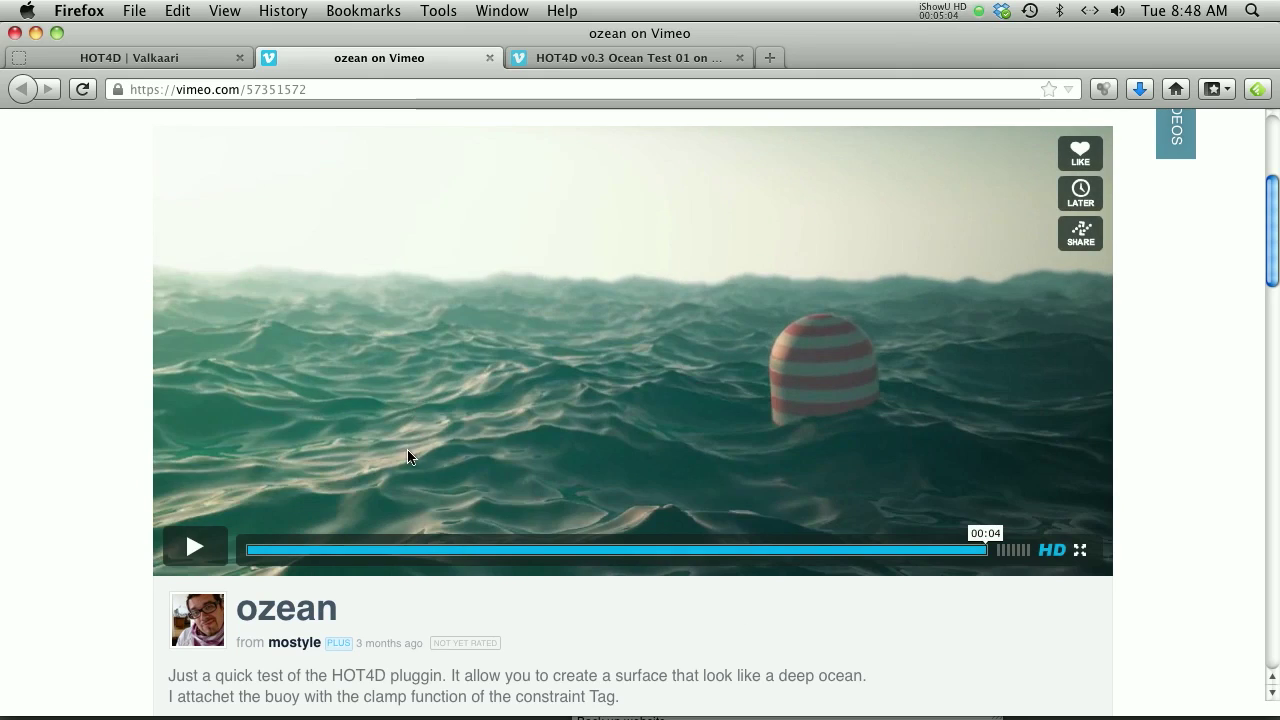
scroll(406, 457, "up", 3)
scroll(409, 457, "down", 3)
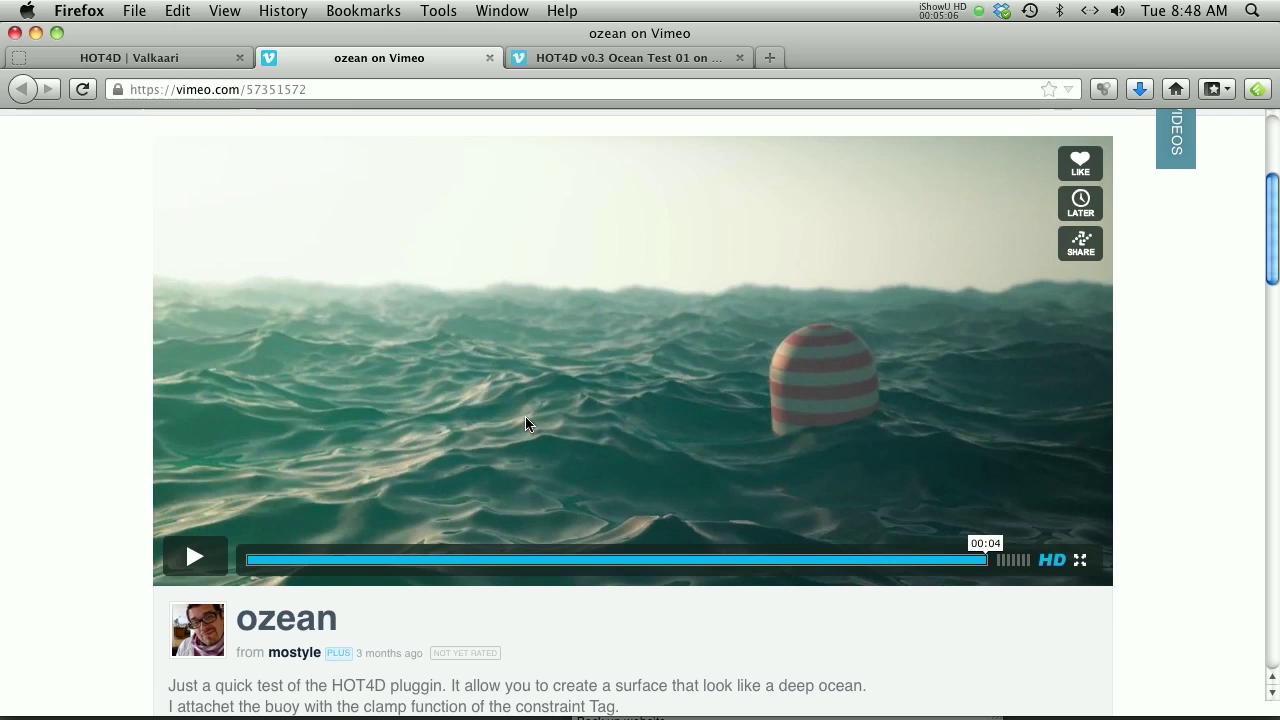
scroll(505, 340, "down", 5)
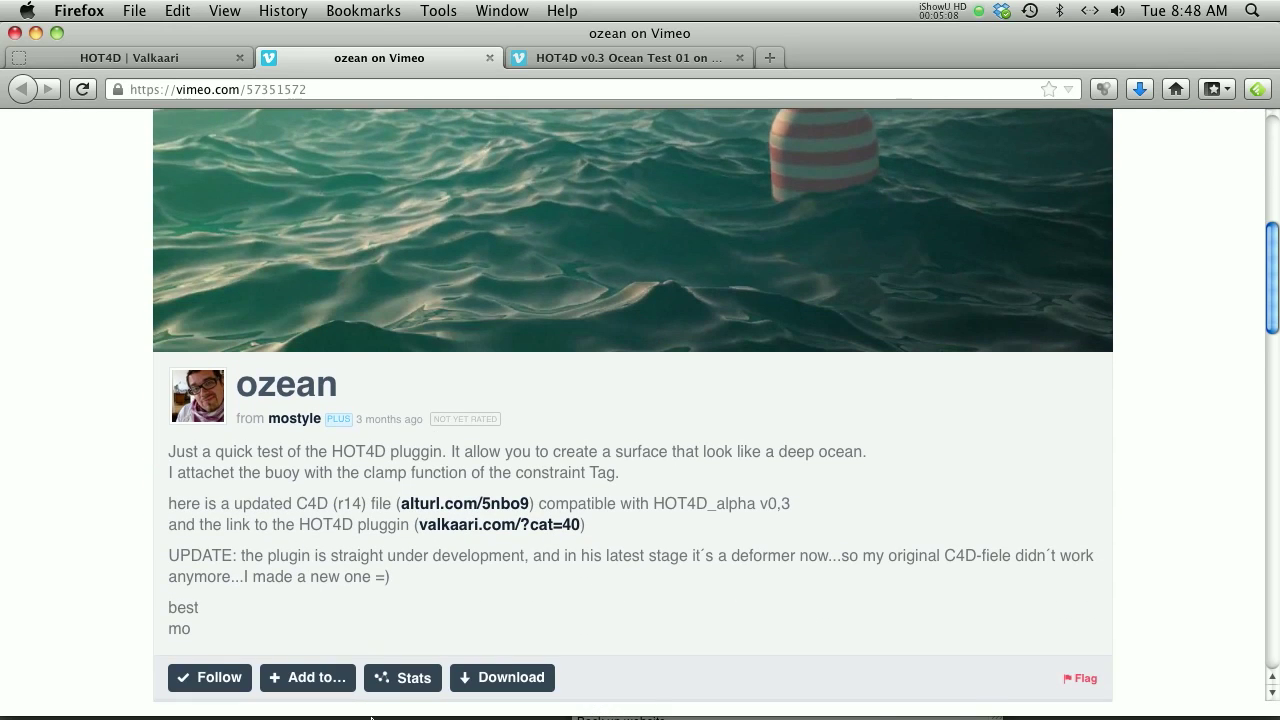
left_click(243, 690)
Switch to ozean05updated.c4d and play the buoy animation, pausing at frame 26
left_click(763, 54)
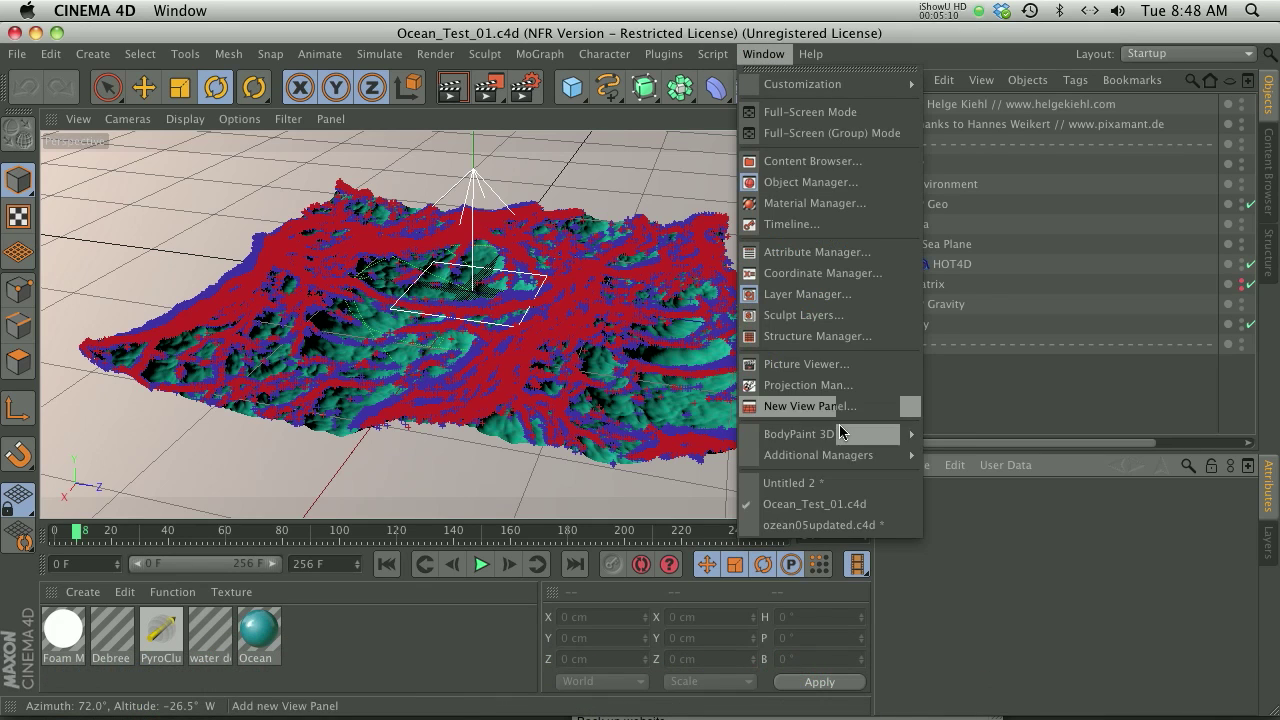
left_click(816, 525)
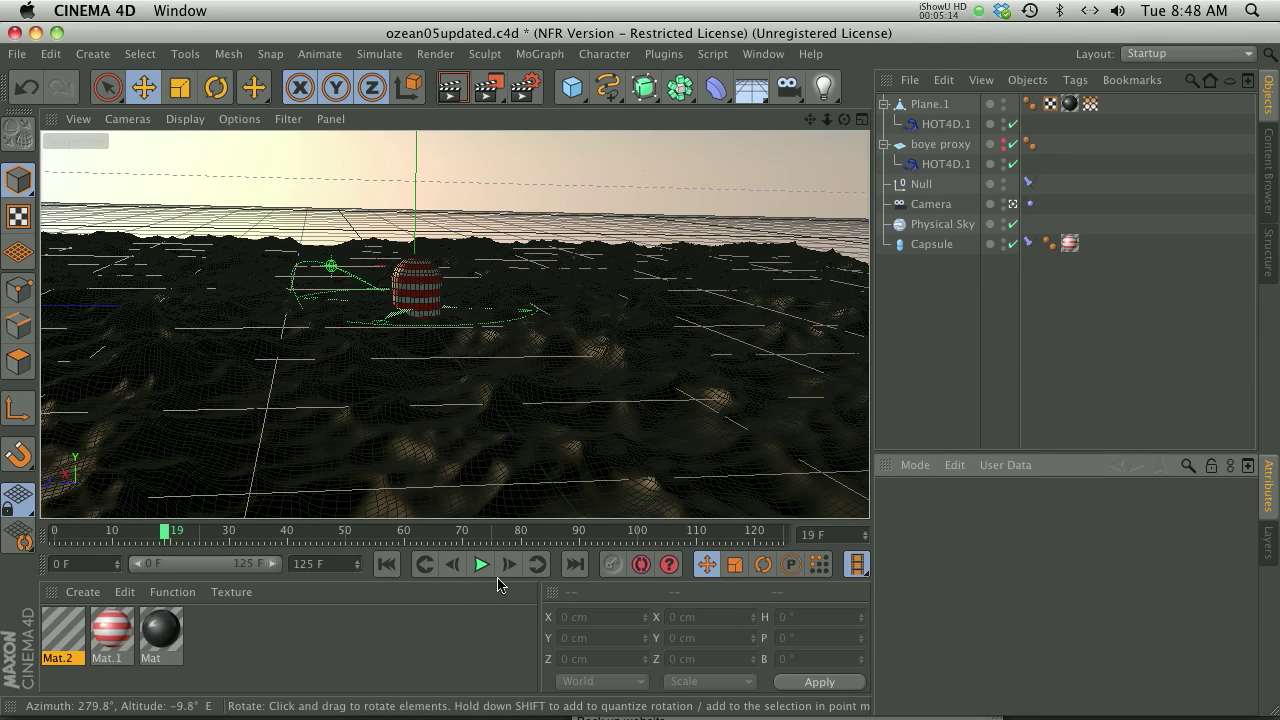
left_click(480, 564)
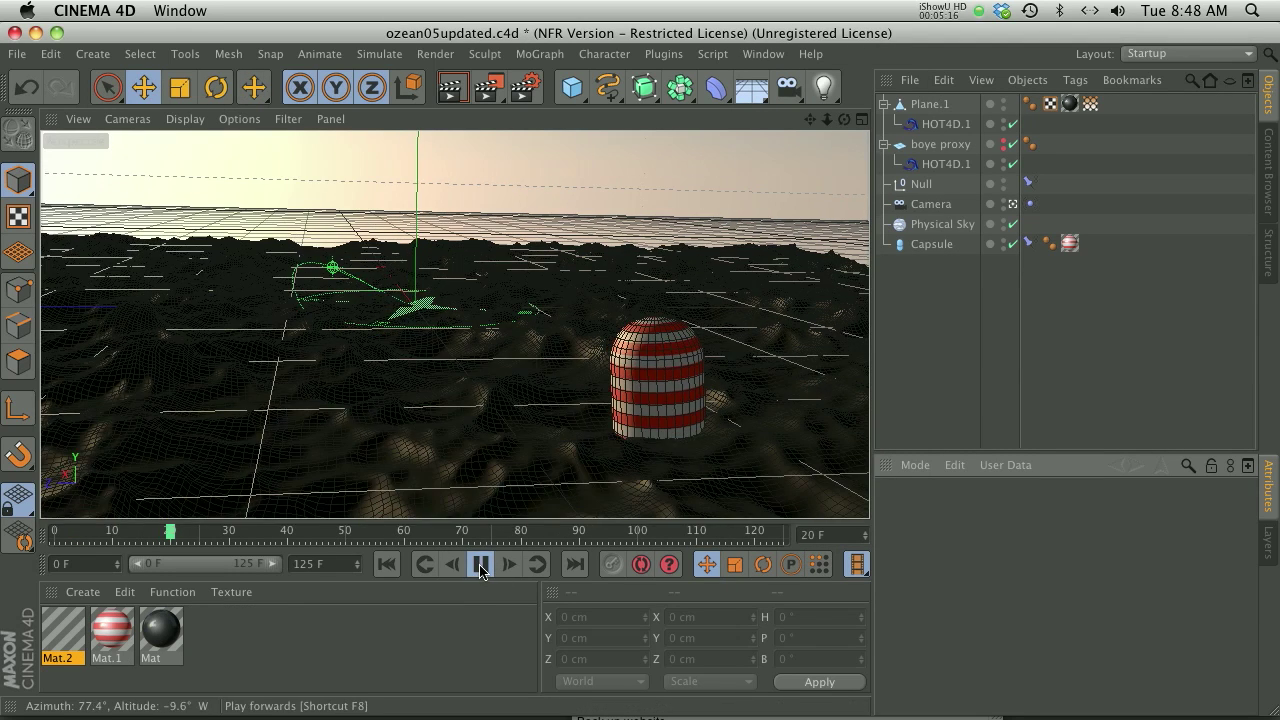
left_click(480, 564)
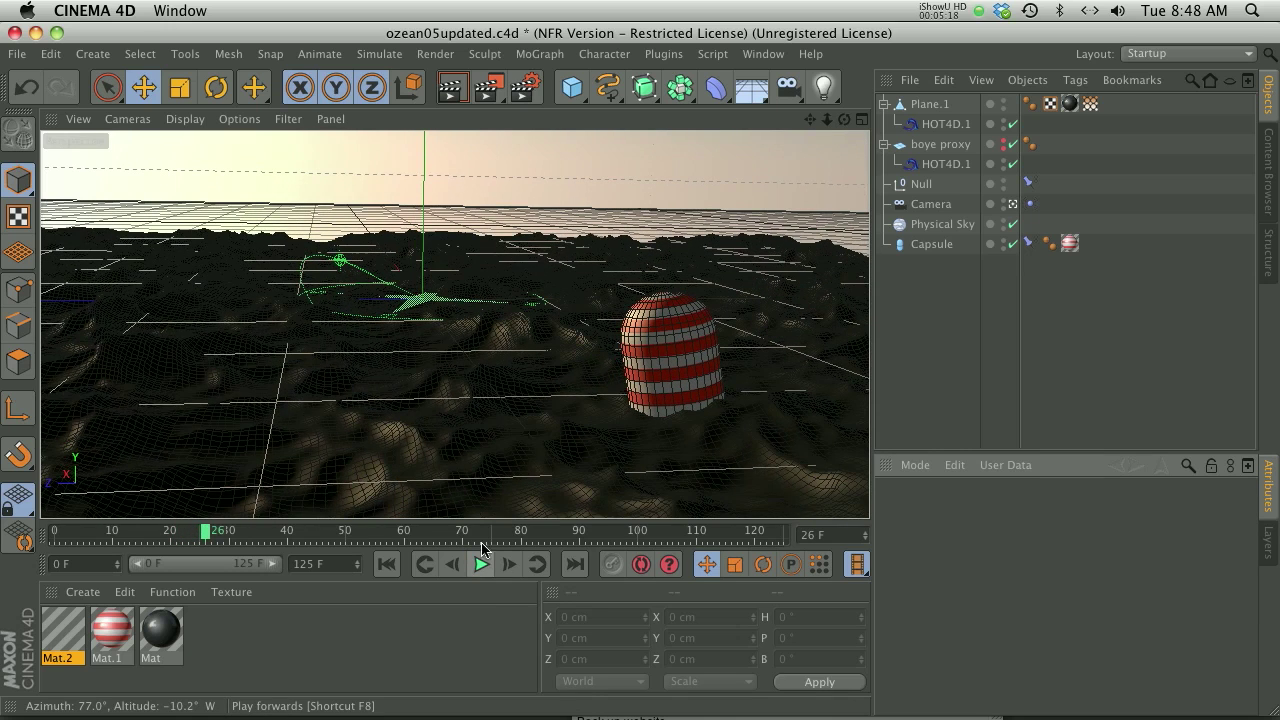